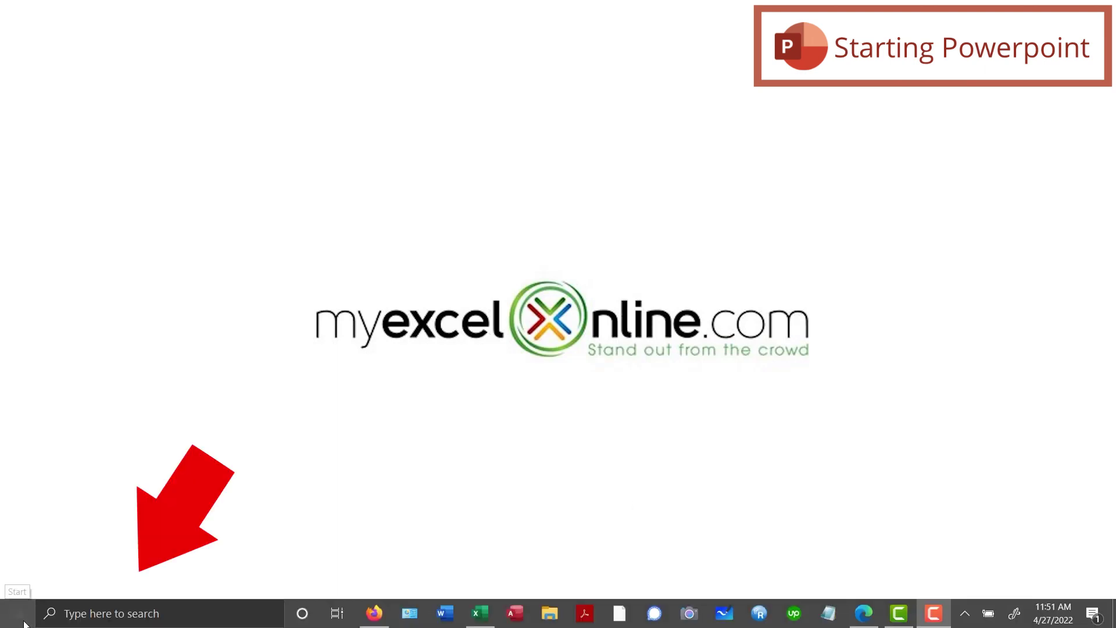
# - Search the Start menu for 'powe' and launch PowerPoint from the results
pyautogui.click(21, 616)
pyautogui.scroll(-15, 145, 457)
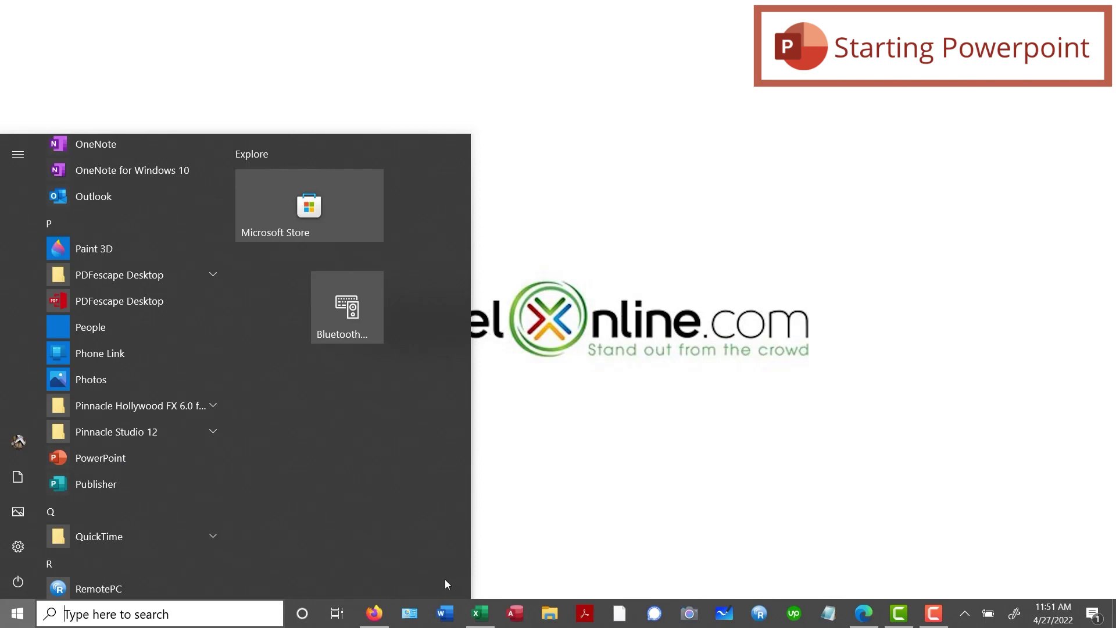
pyautogui.click(180, 615)
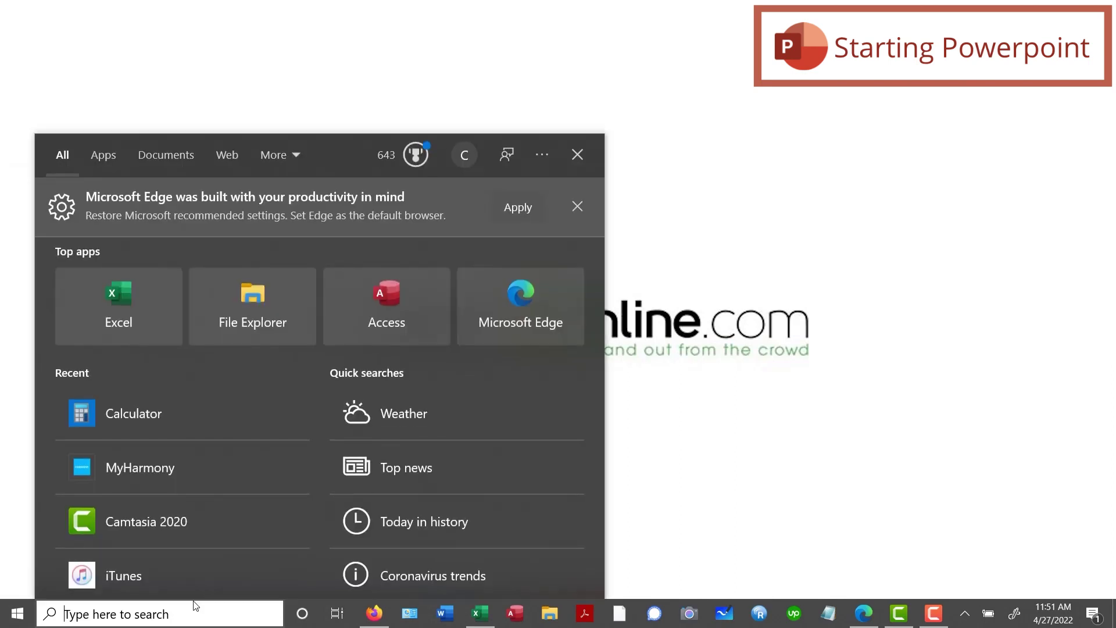
pyautogui.write('power')
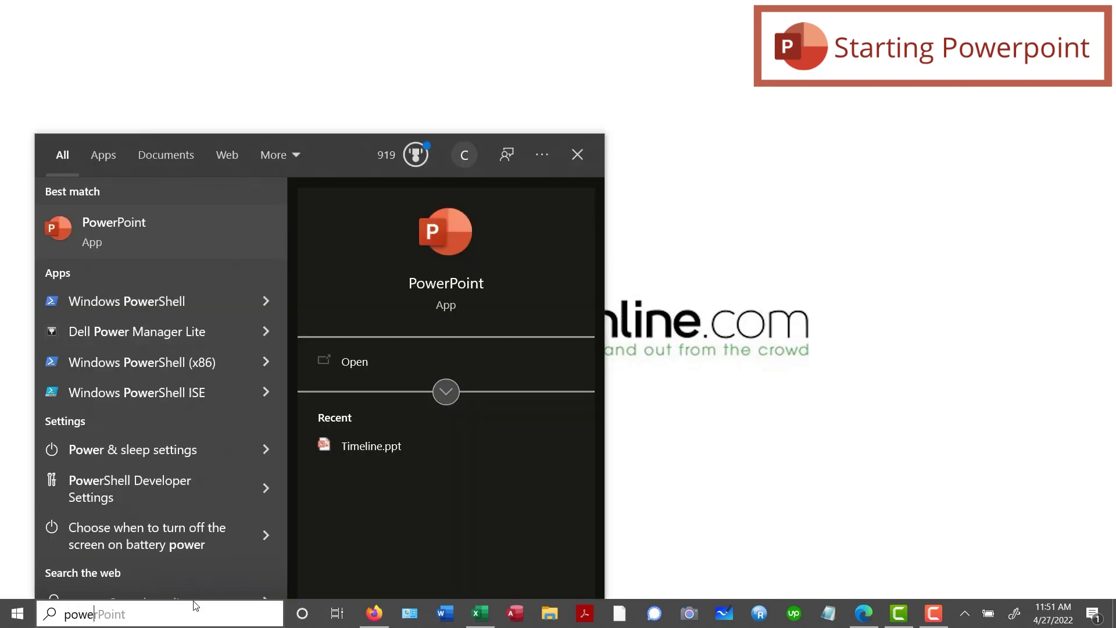
pyautogui.click(68, 240)
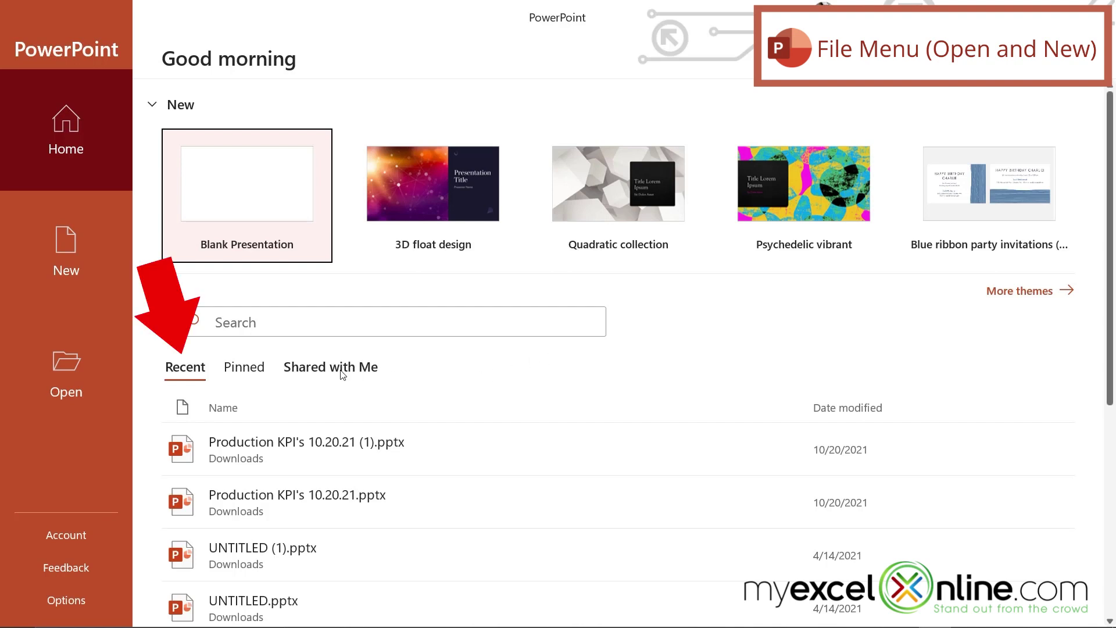
# - Pin UNTITLED (1).pptx and Production KPI's 10.20.21.pptx to the start screen's file list
pyautogui.click(252, 366)
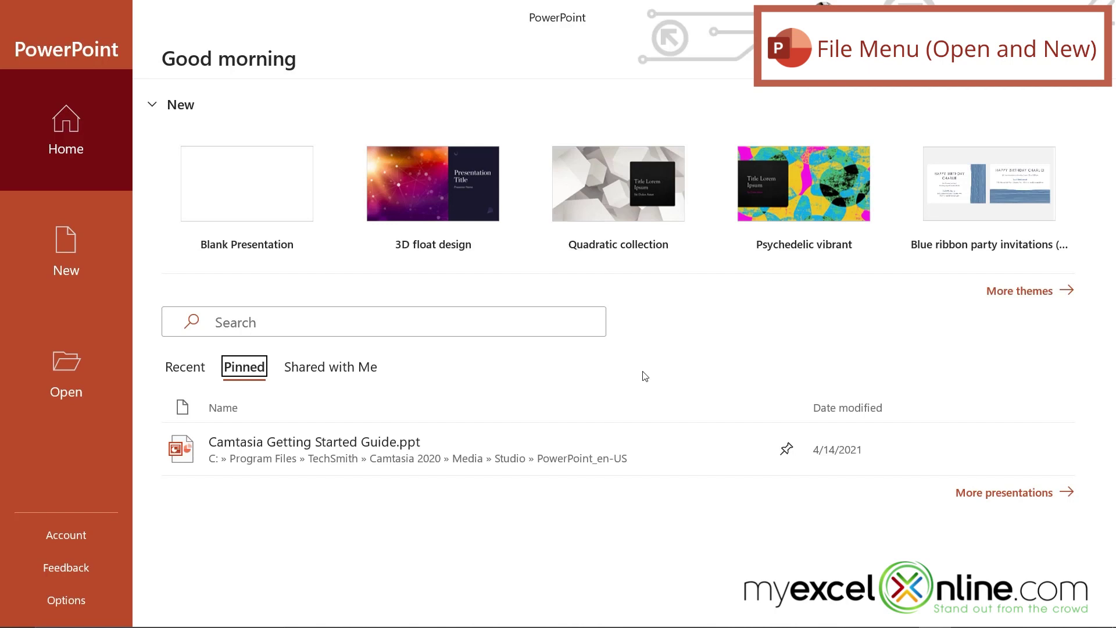
pyautogui.click(184, 368)
pyautogui.moveTo(677, 578)
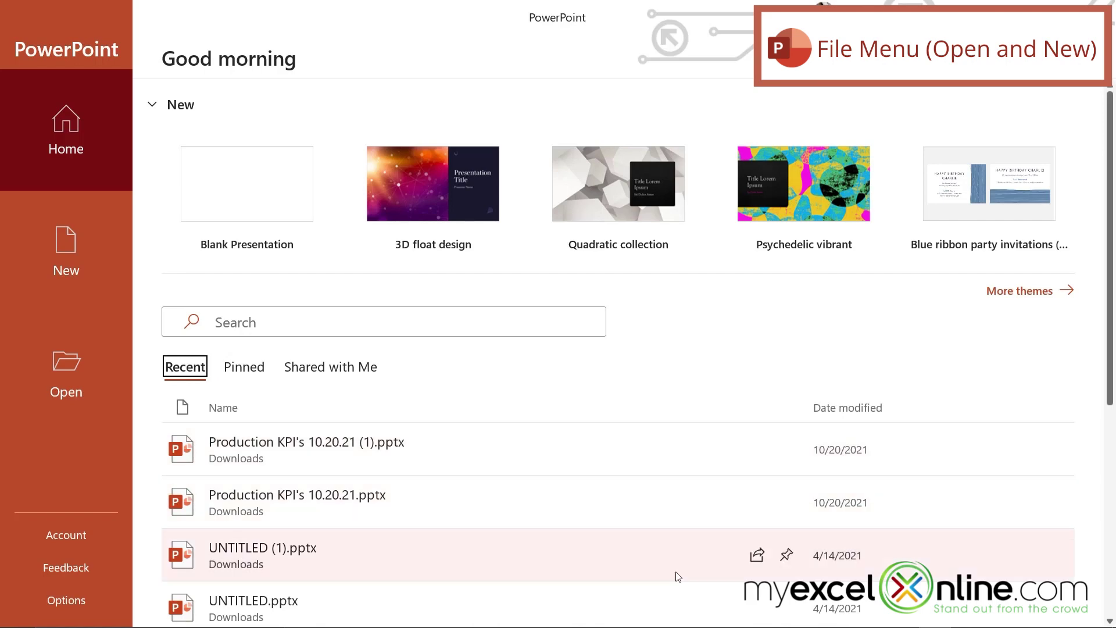
pyautogui.click(786, 555)
pyautogui.scroll(-3, 786, 555)
pyautogui.click(787, 287)
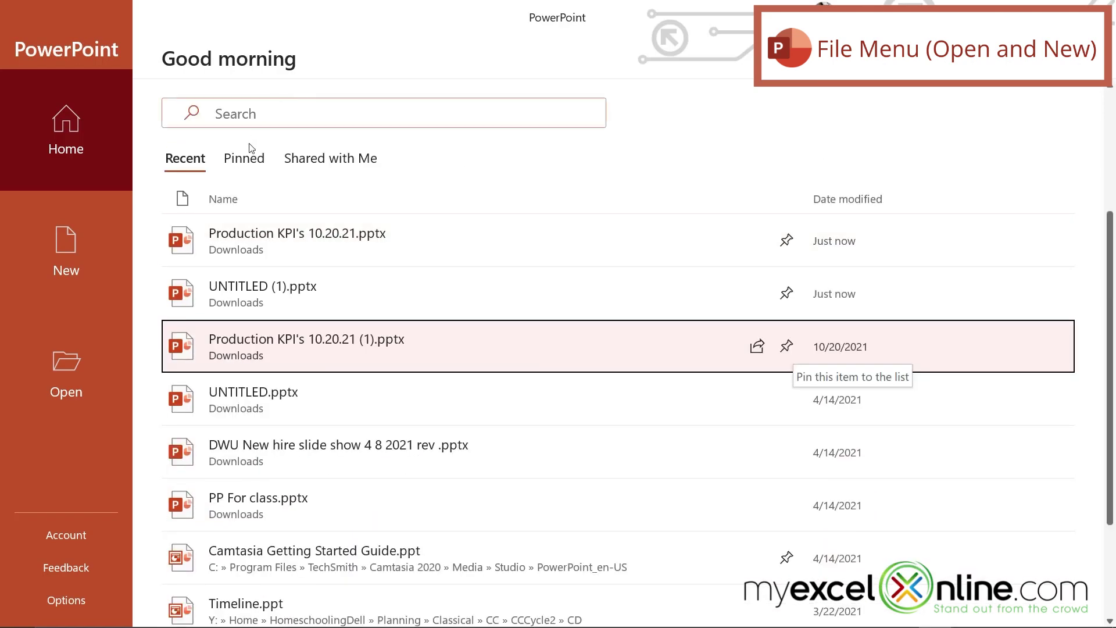
# - Unpin both files from the Pinned list and show the Open page
pyautogui.click(244, 155)
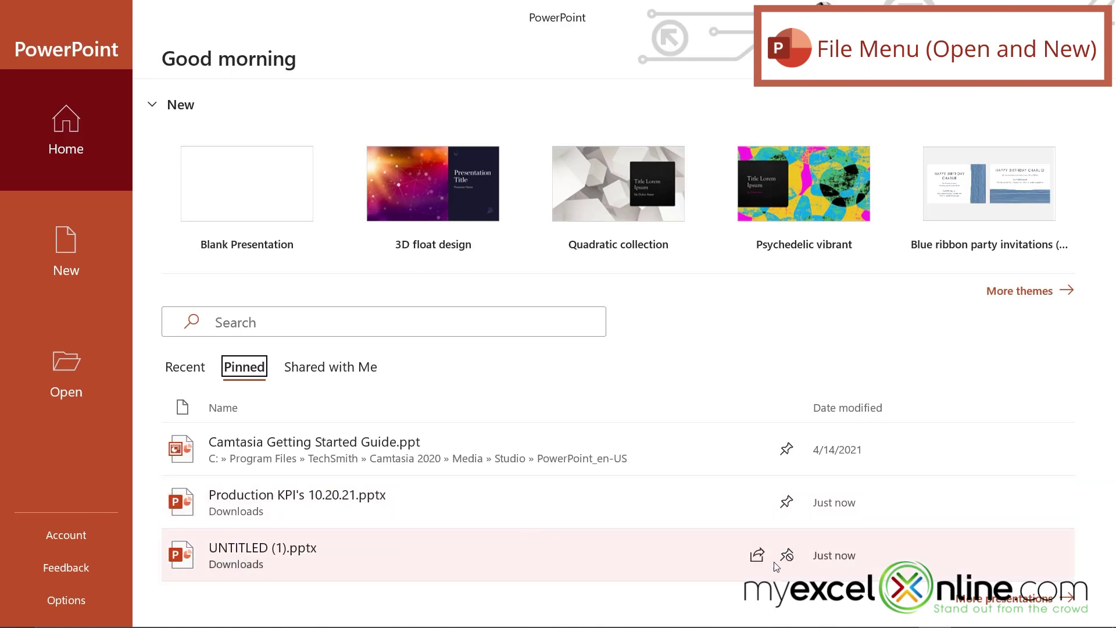
pyautogui.click(786, 557)
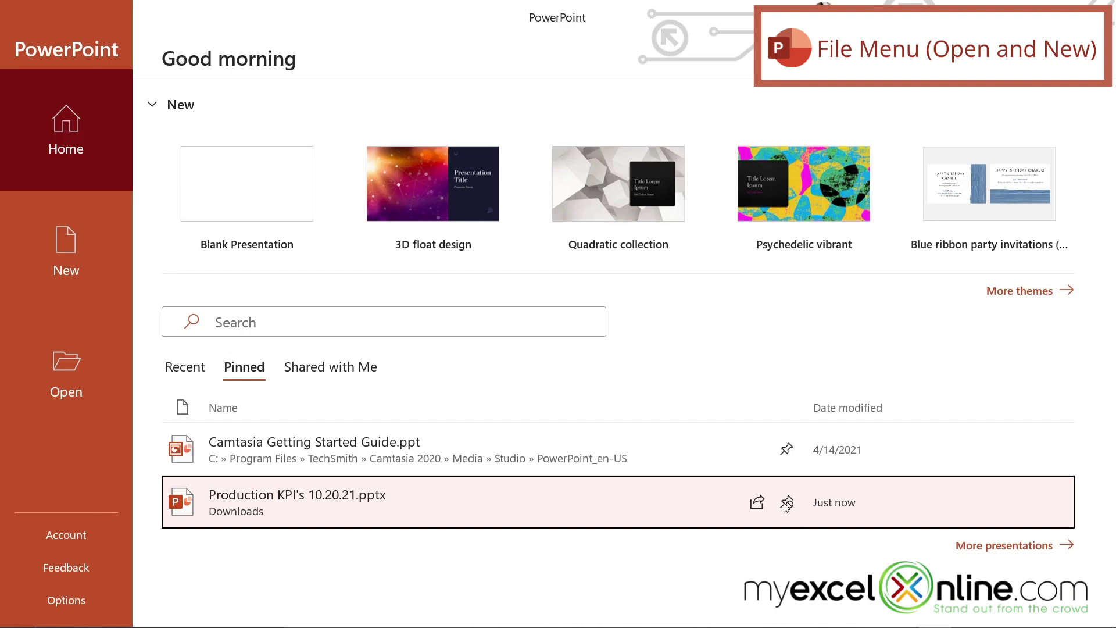
pyautogui.click(787, 503)
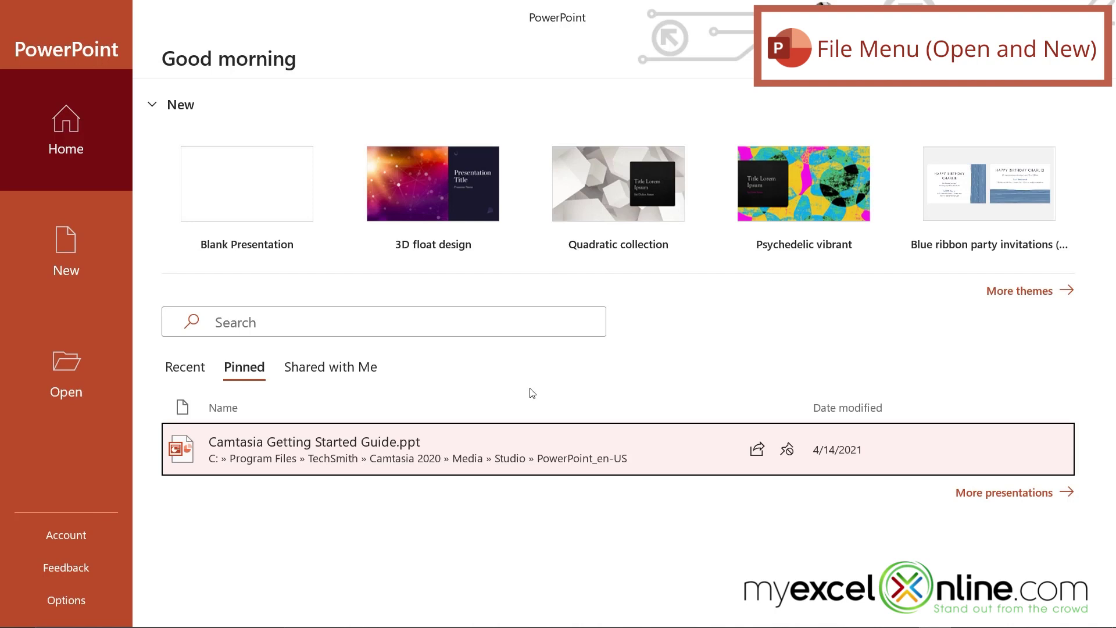
pyautogui.click(75, 392)
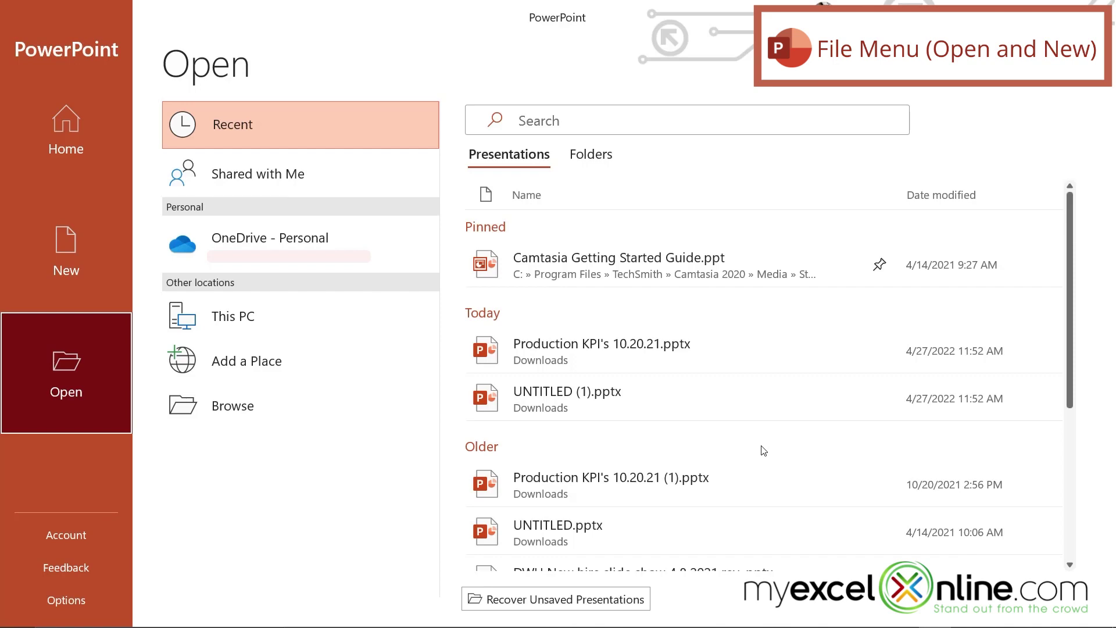
# - Cancel out of the Browse file dialog without opening anything, then go to the New page
pyautogui.scroll(-5, 762, 451)
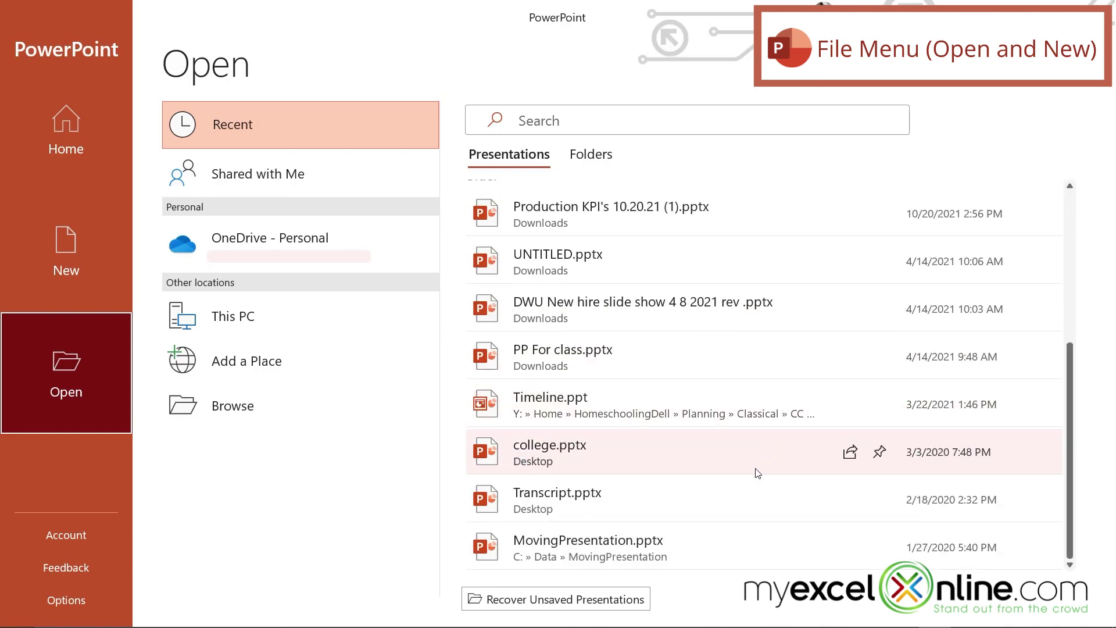
pyautogui.scroll(5, 758, 472)
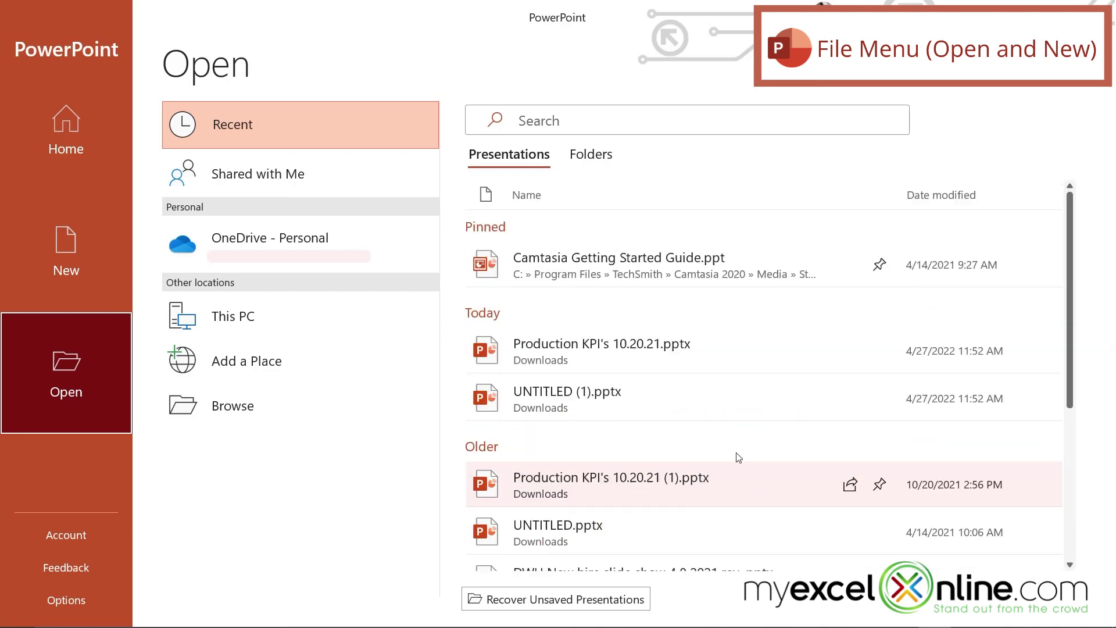
pyautogui.click(235, 414)
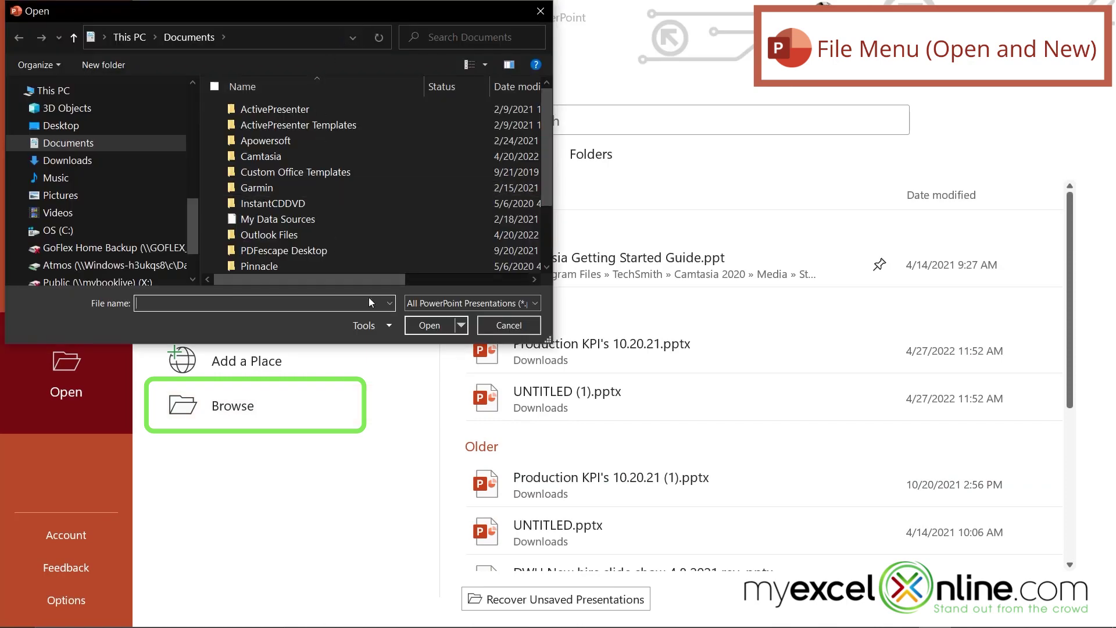
pyautogui.click(508, 326)
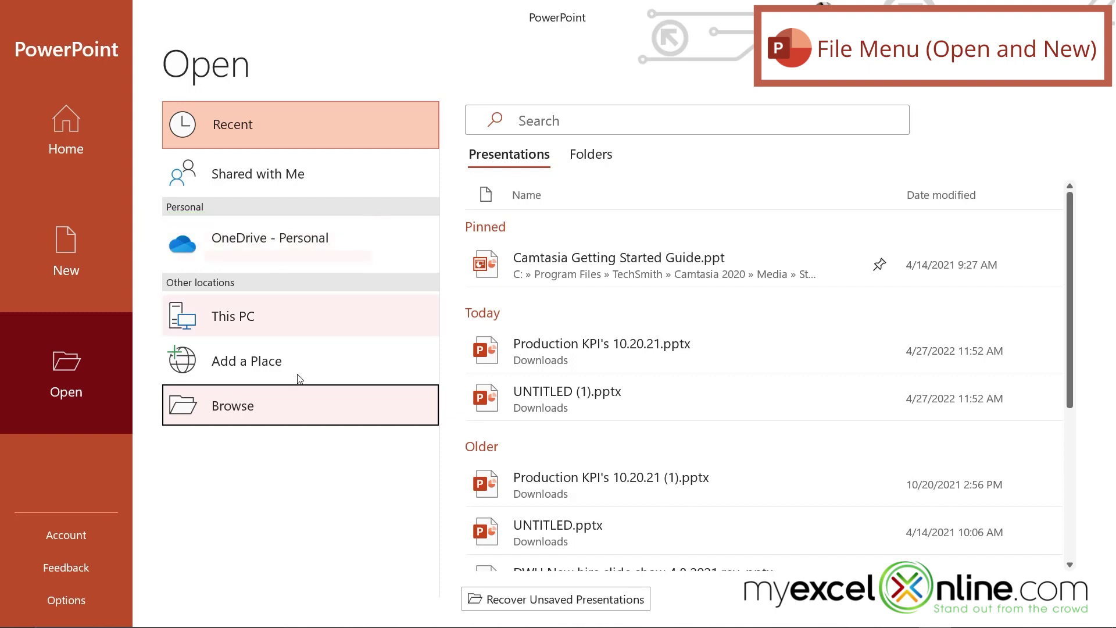
pyautogui.click(77, 259)
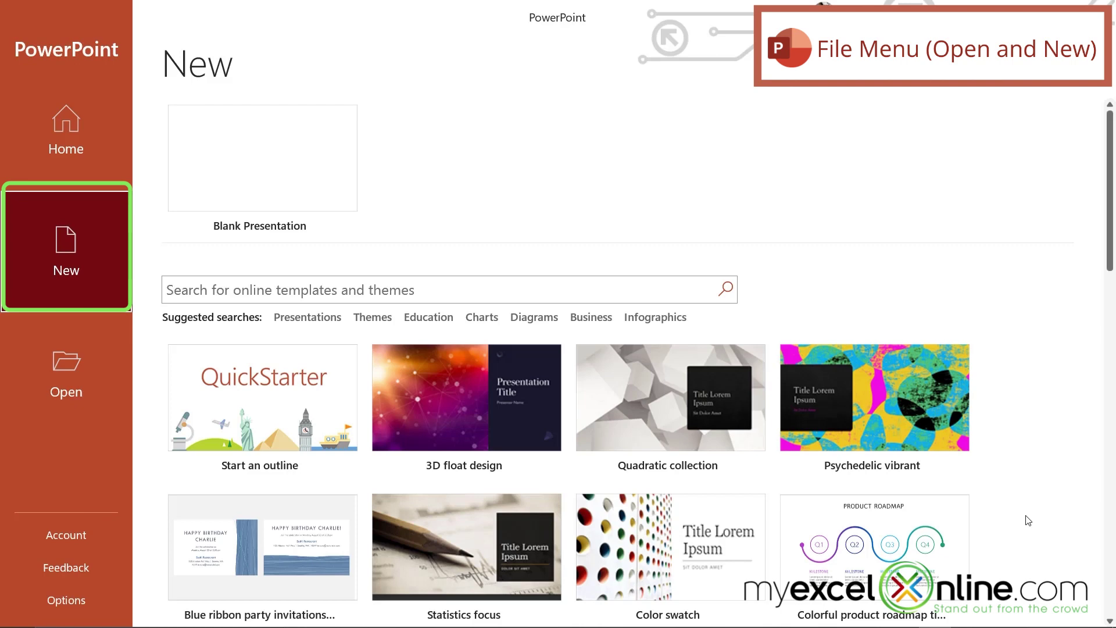
# - Preview the Colorful product roadmap timeline template in the gallery and create it
pyautogui.scroll(-5, 1028, 521)
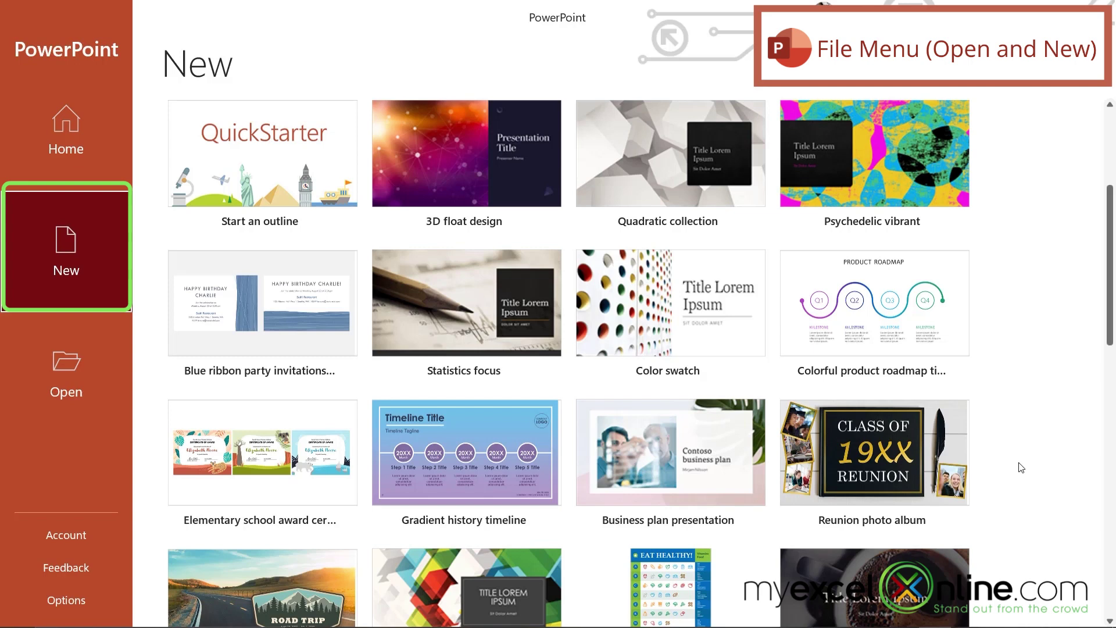
pyautogui.click(852, 296)
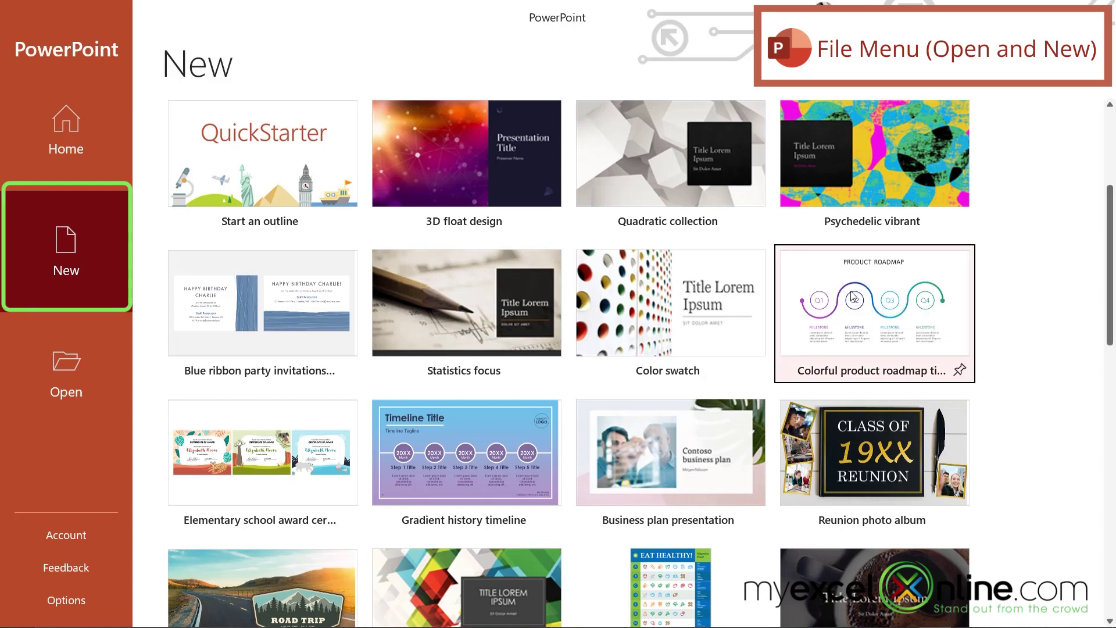
pyautogui.click(675, 424)
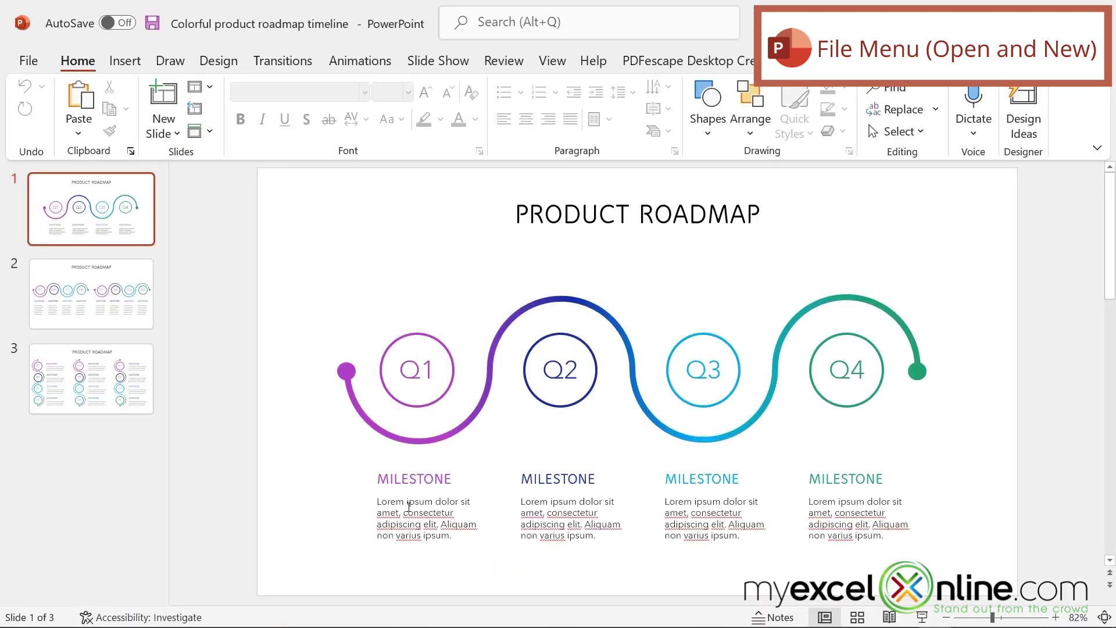
# - Leave the roadmap deck through File > Home and start a Blank Presentation
pyautogui.click(433, 523)
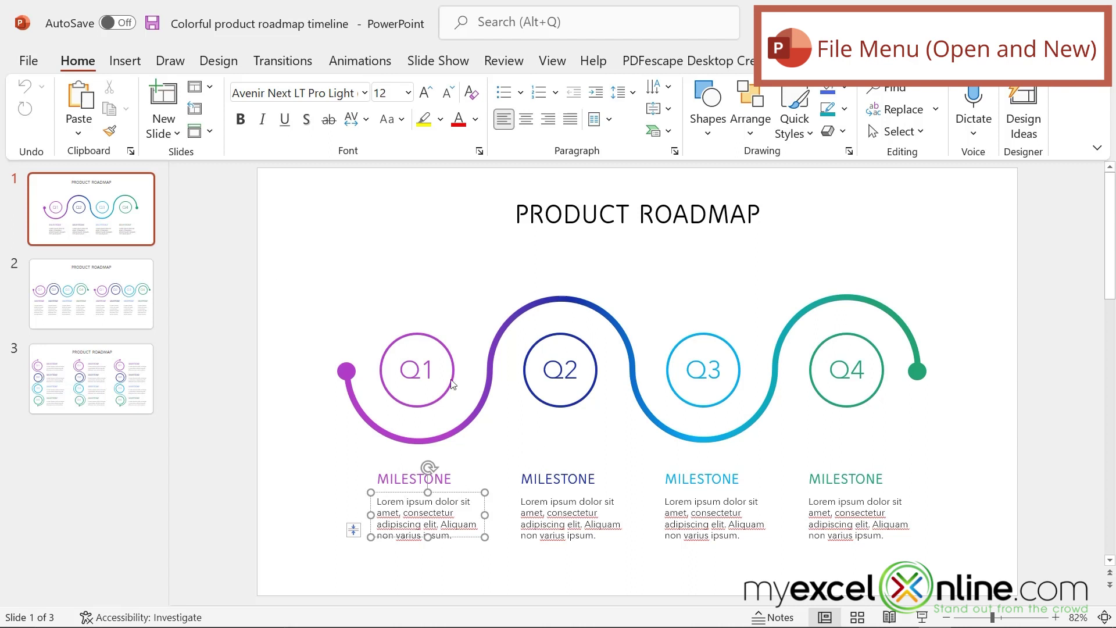
pyautogui.click(24, 59)
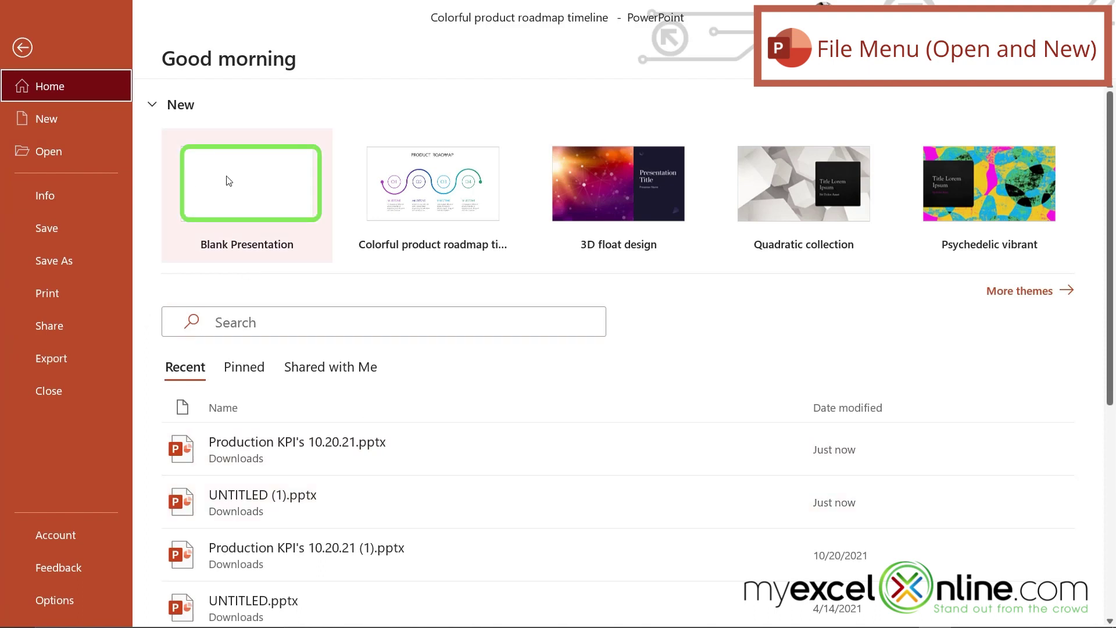
pyautogui.click(229, 181)
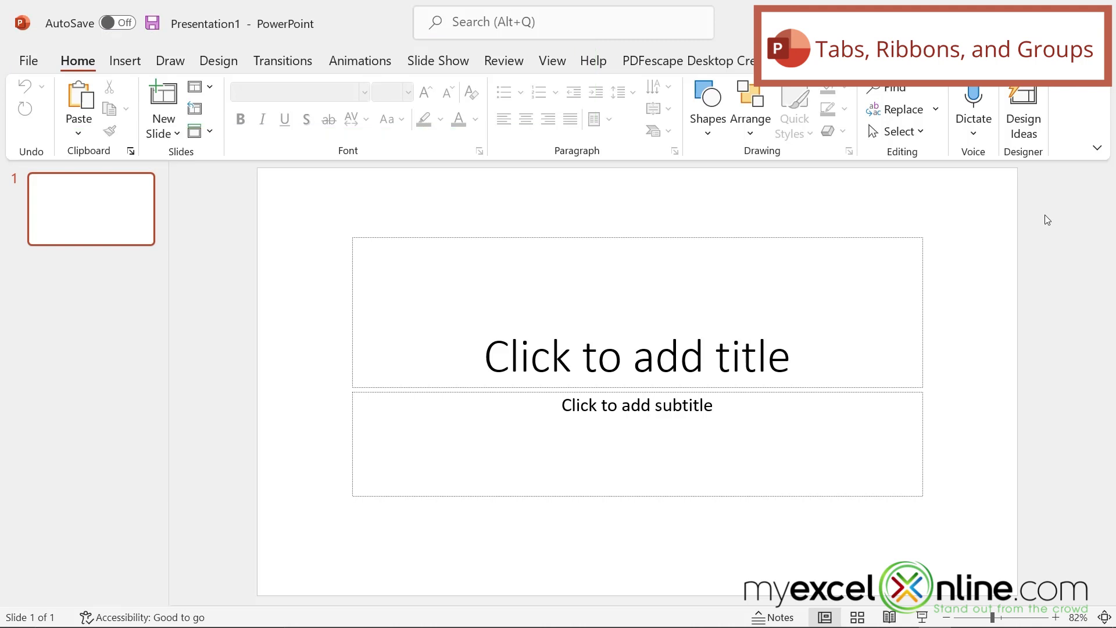
# - Tour the Insert and Draw ribbon commands, glance at Paste options, and finish on Home
pyautogui.click(117, 64)
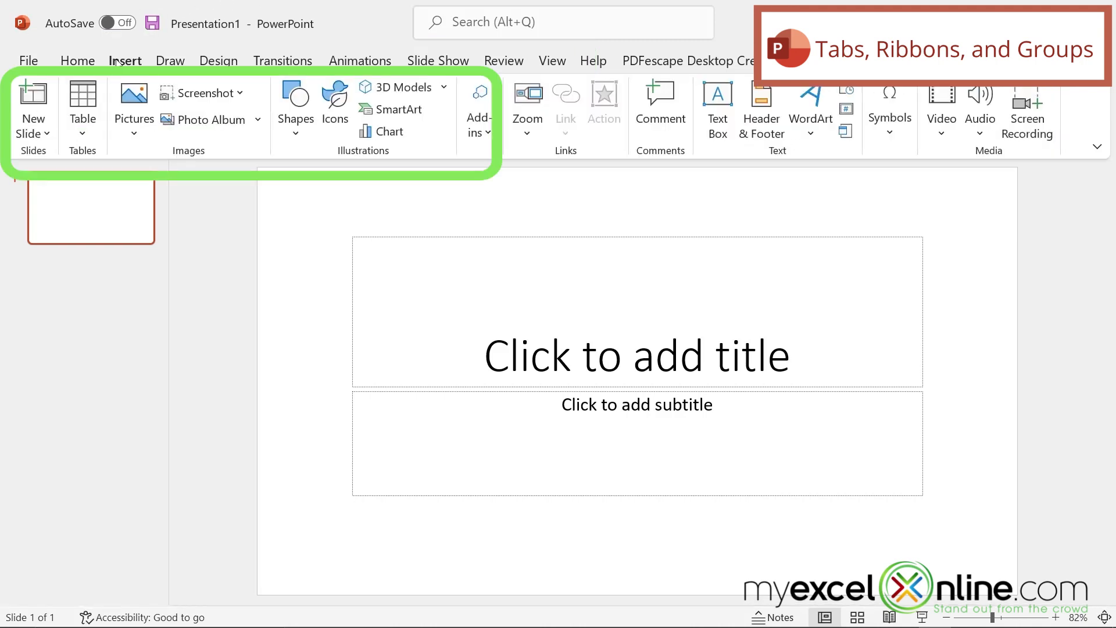
pyautogui.click(160, 63)
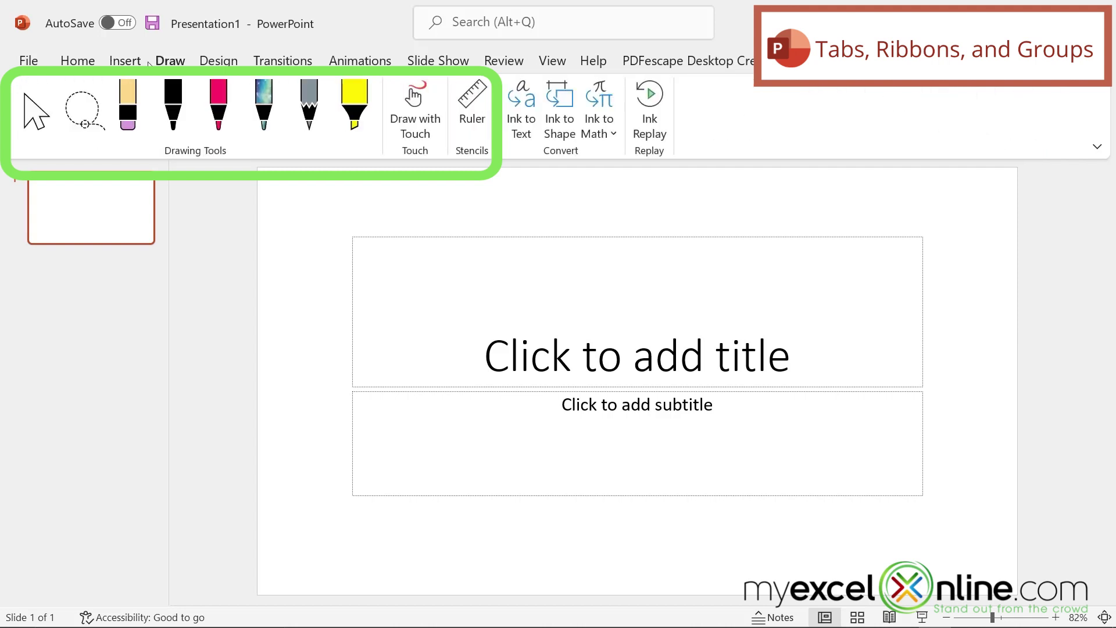
pyautogui.click(78, 62)
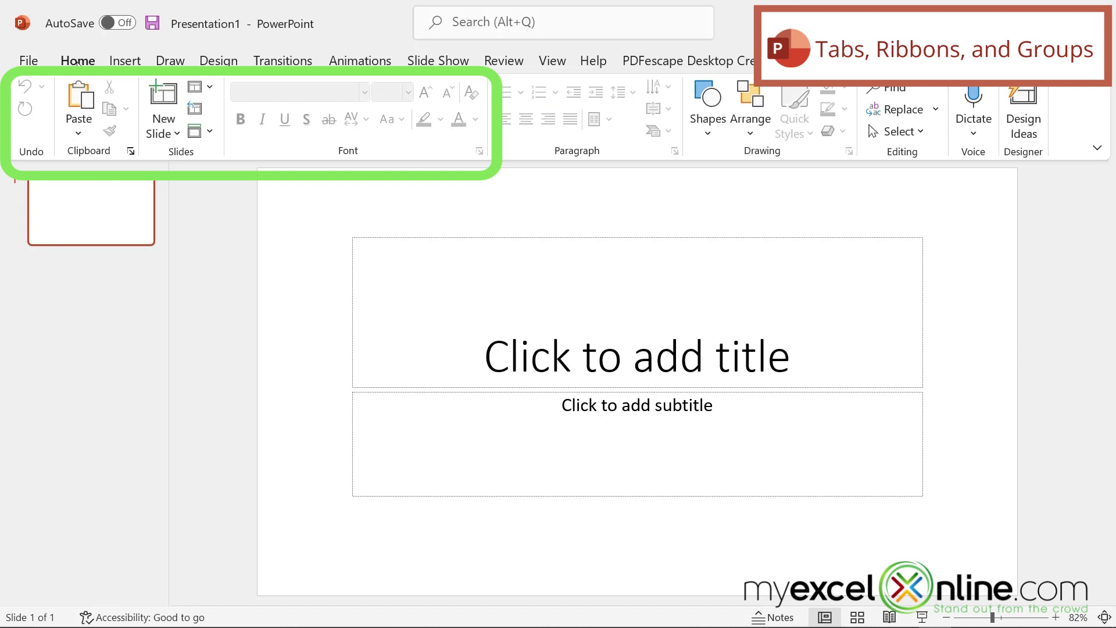
pyautogui.click(125, 62)
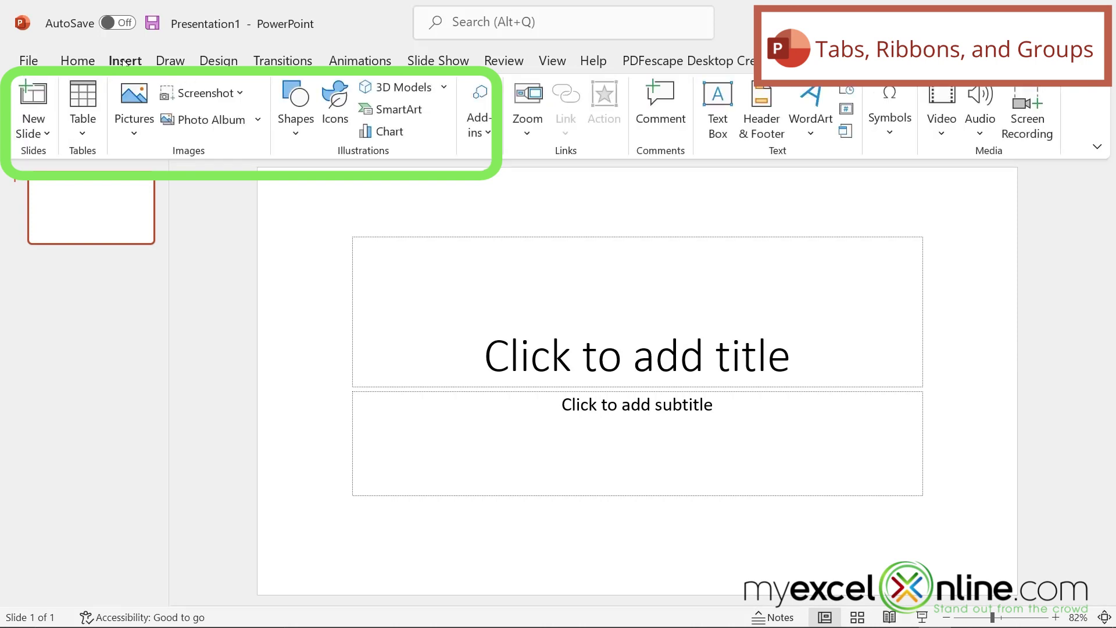
pyautogui.click(174, 63)
pyautogui.click(76, 62)
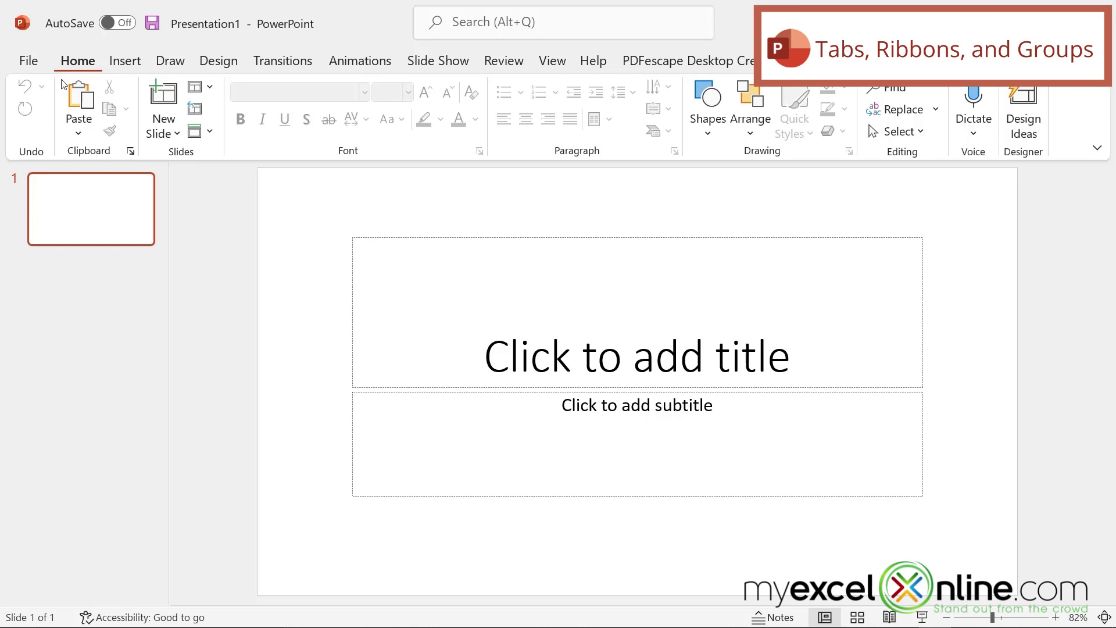
pyautogui.click(79, 131)
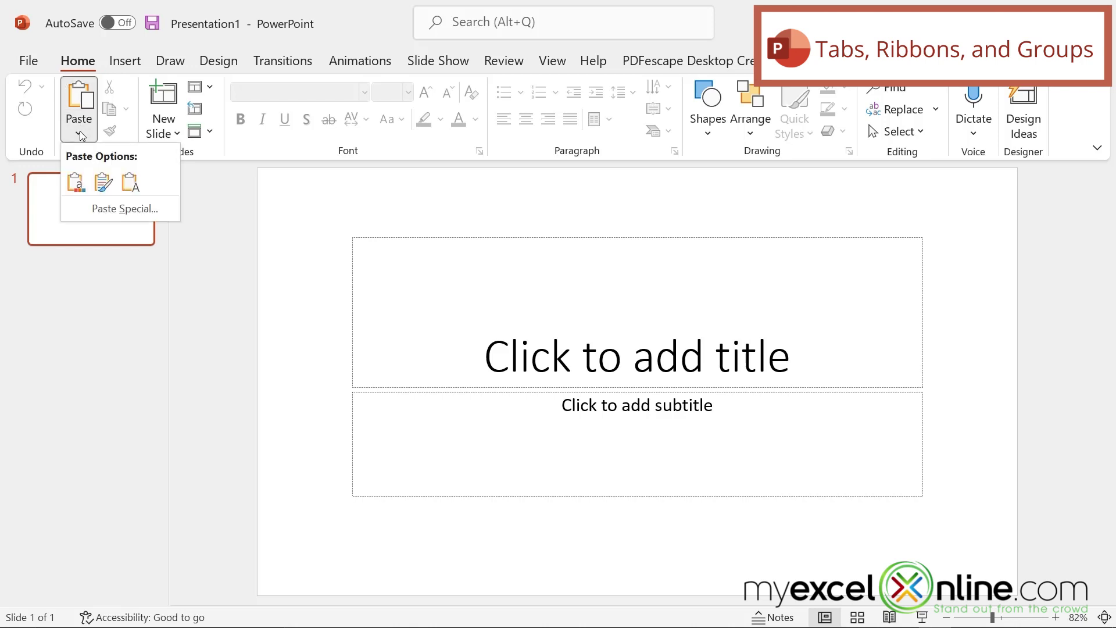
pyautogui.click(79, 131)
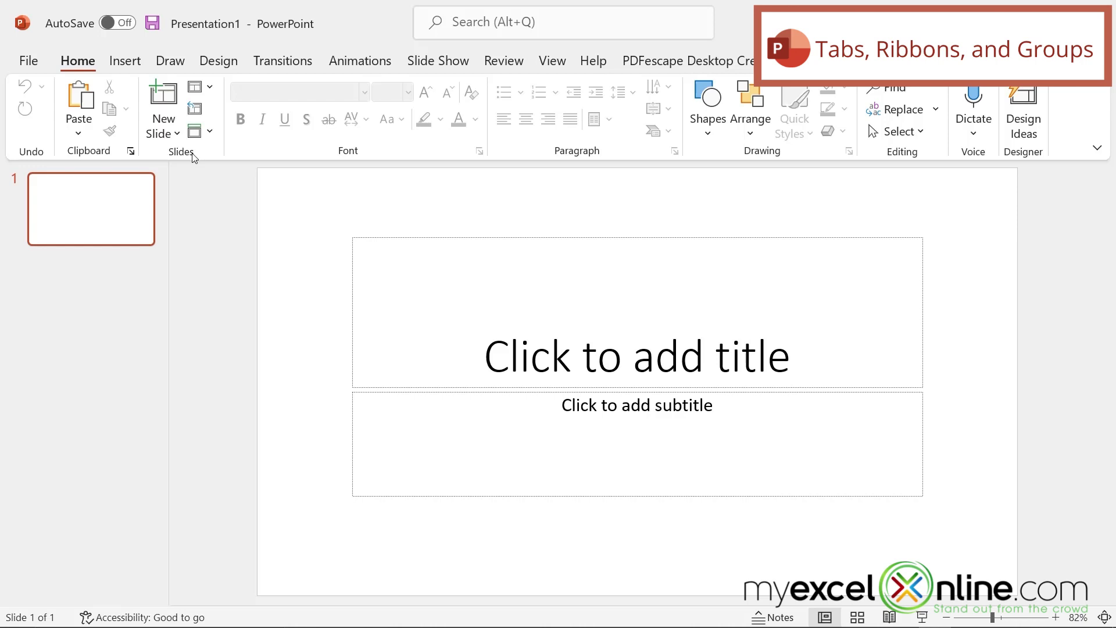
pyautogui.click(296, 285)
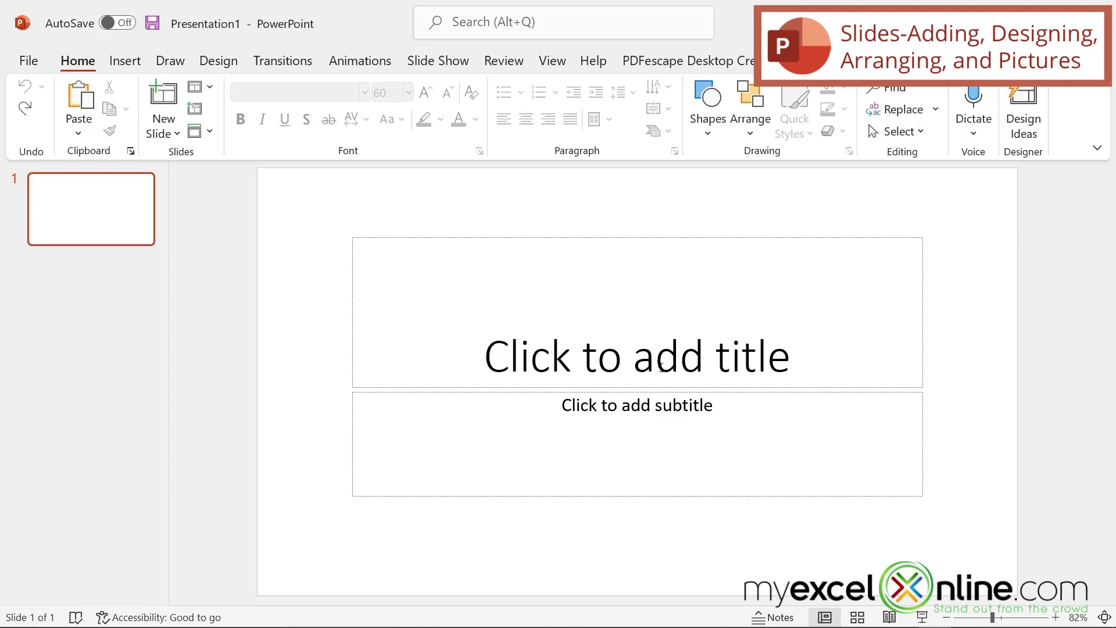
# - Title slide 1 'New presentation' with subtitle 'Slide 1', then add a new slide after it
pyautogui.click(640, 352)
pyautogui.write('N')
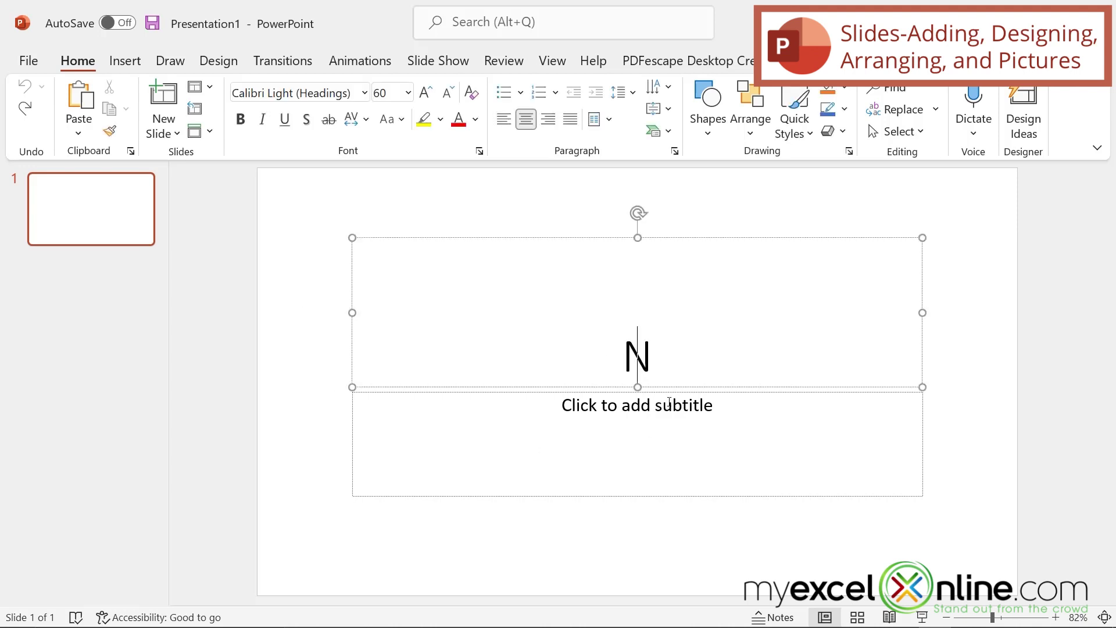
pyautogui.write('ew presentation')
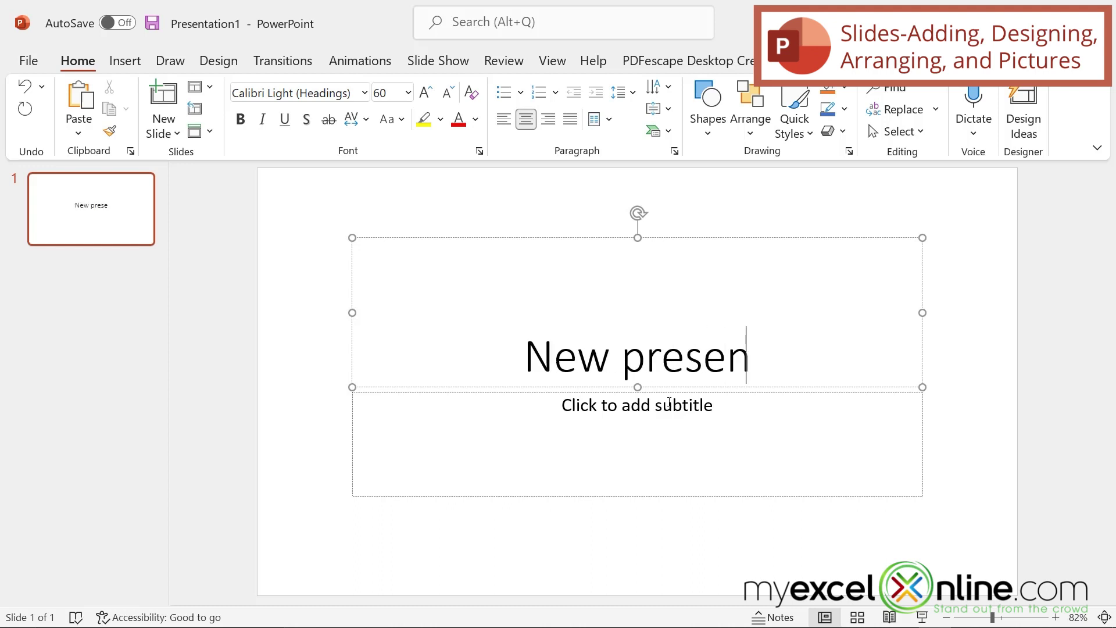
pyautogui.click(629, 411)
pyautogui.write('Slide 1')
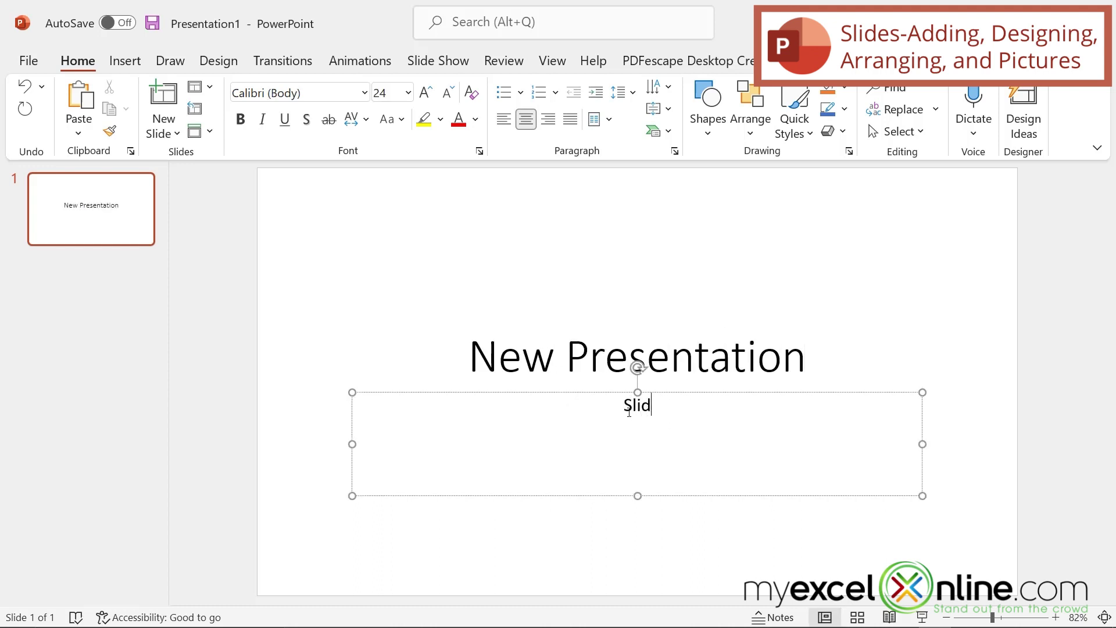
pyautogui.click(302, 340)
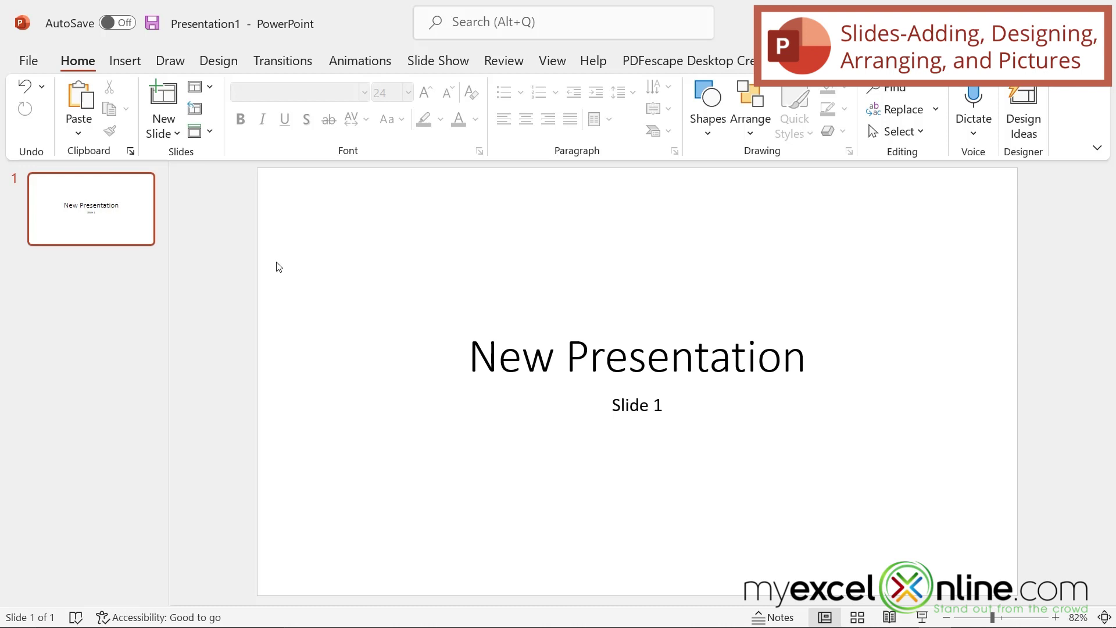
pyautogui.rightClick(107, 224)
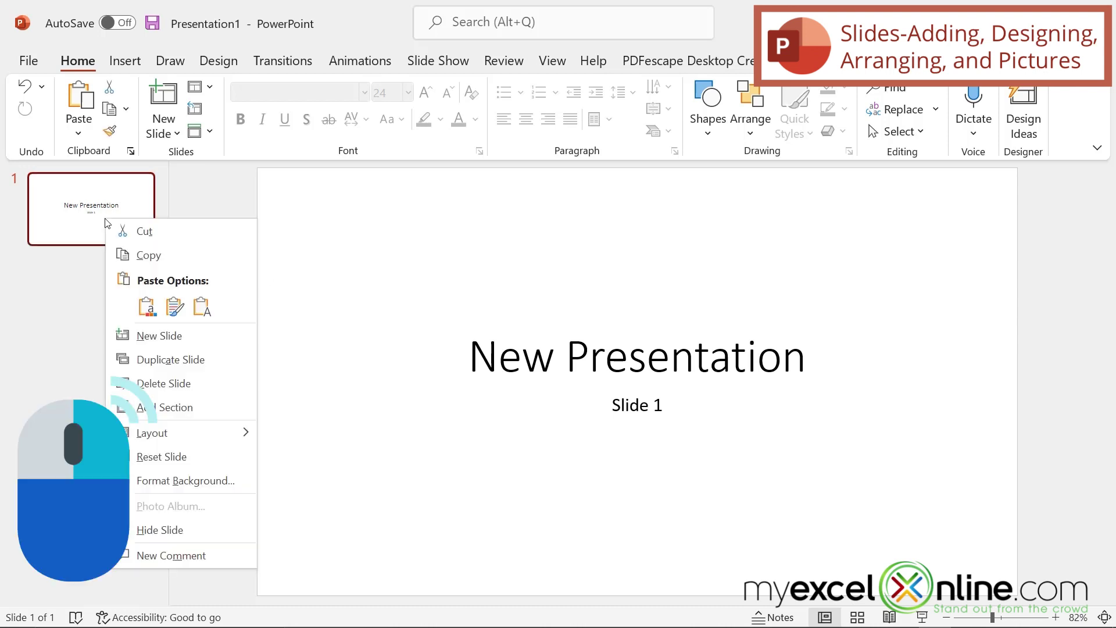
pyautogui.click(146, 336)
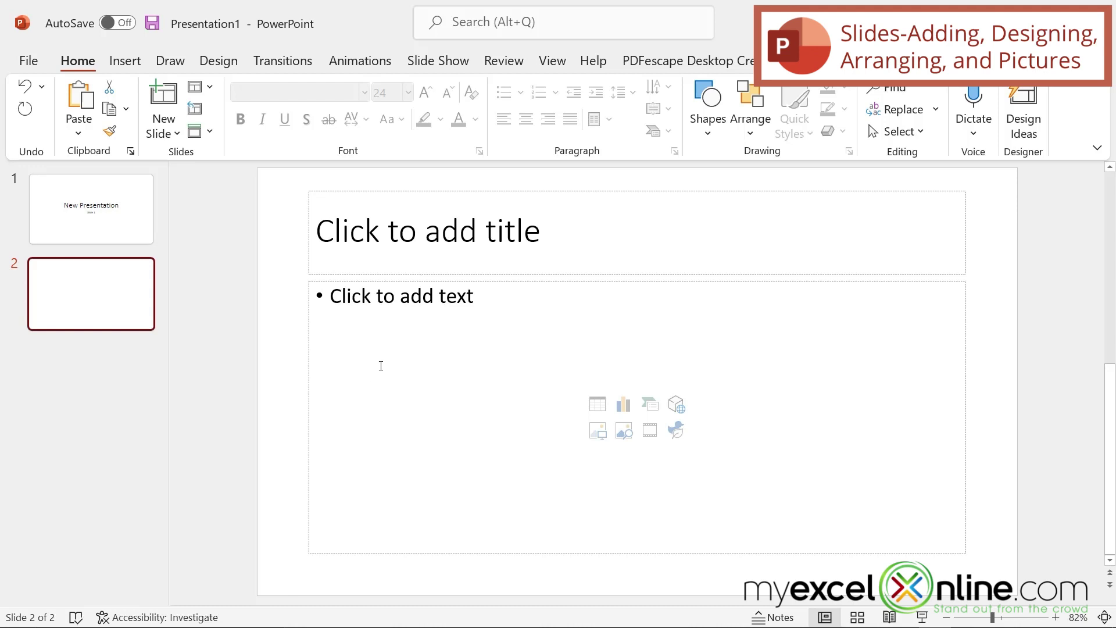
# - Paste 'New Presentation' as slide 2's title and list bullets Topic 1, Topic 2, Topic 3
pyautogui.click(383, 233)
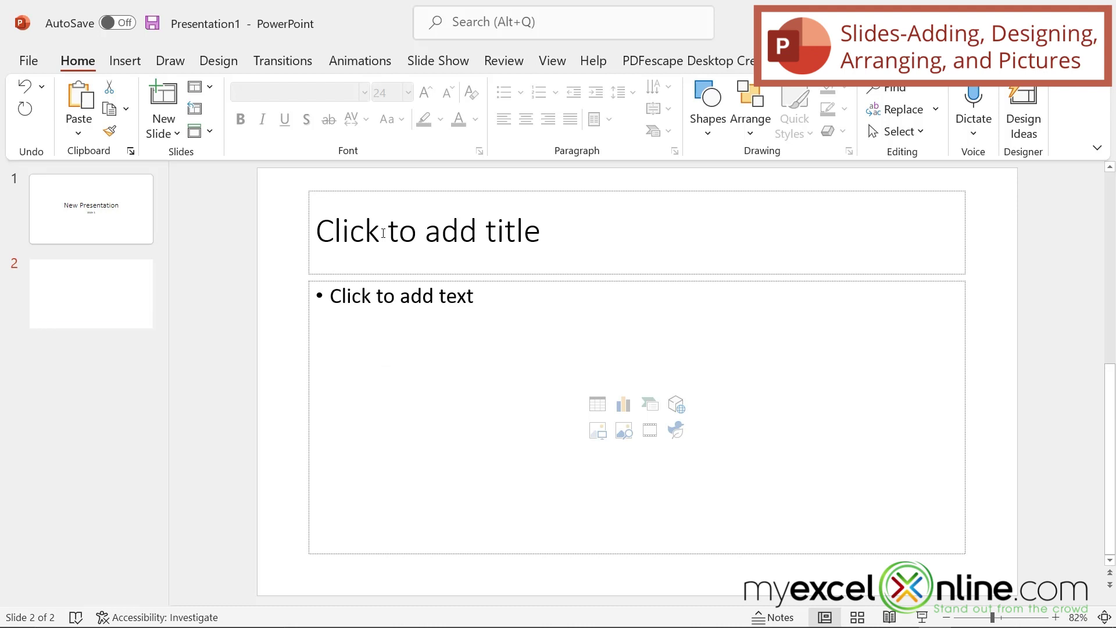
pyautogui.write('New Presentation')
pyautogui.click(386, 311)
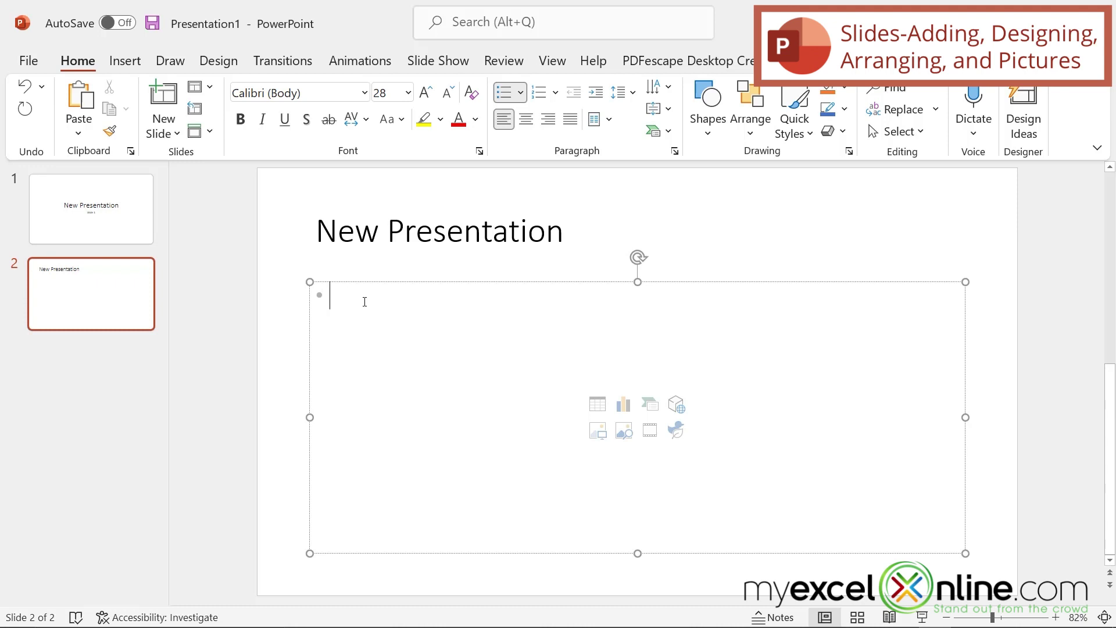
pyautogui.write('Topic 1')
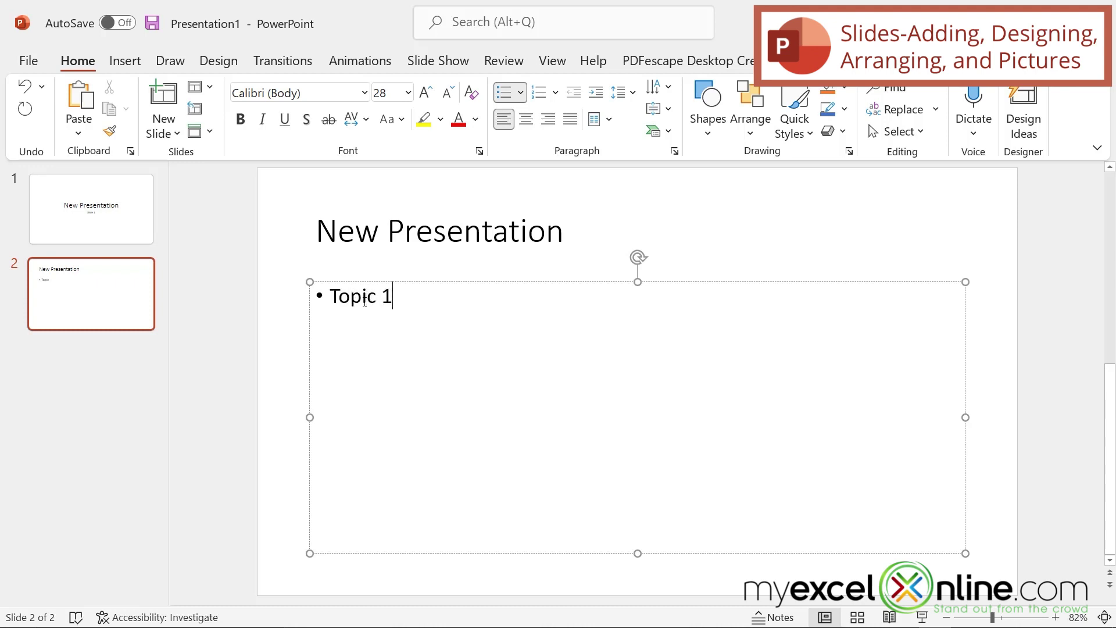
pyautogui.press('Return')
pyautogui.write('Topic 2')
pyautogui.press('Return')
pyautogui.write('Topic 3')
pyautogui.click(303, 318)
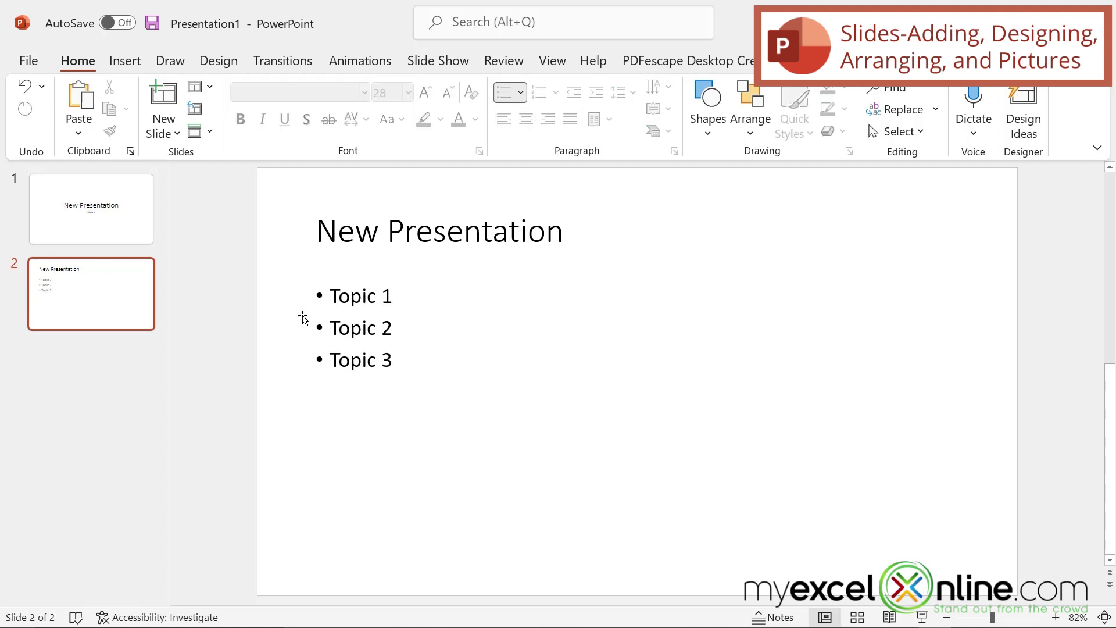
pyautogui.click(132, 305)
# - Duplicate slide 2 to create a third slide
pyautogui.rightClick(110, 295)
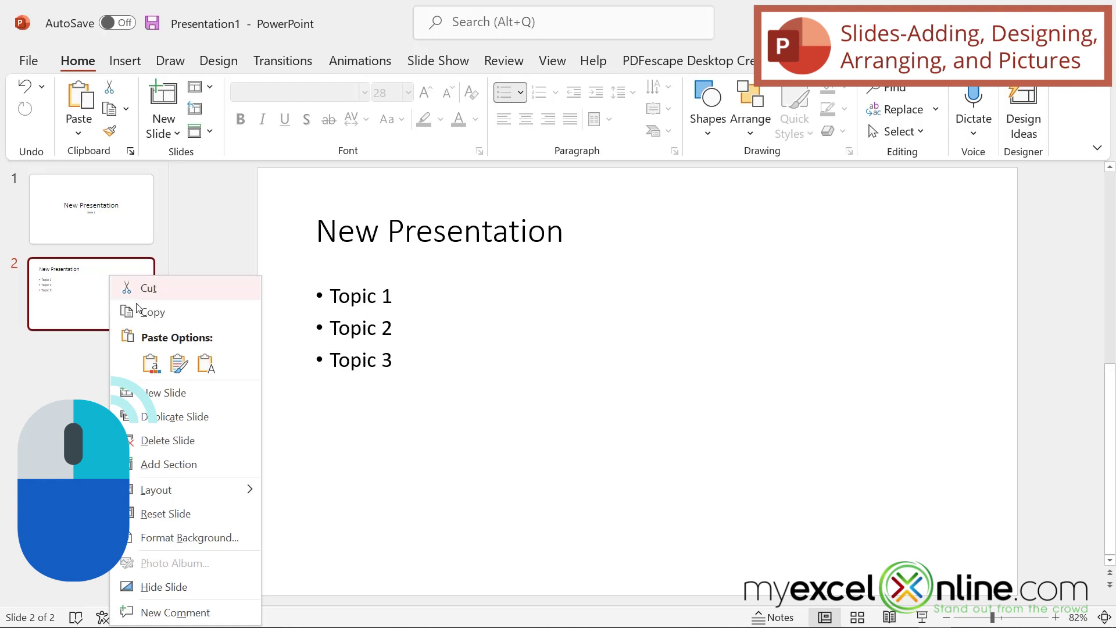
pyautogui.click(202, 428)
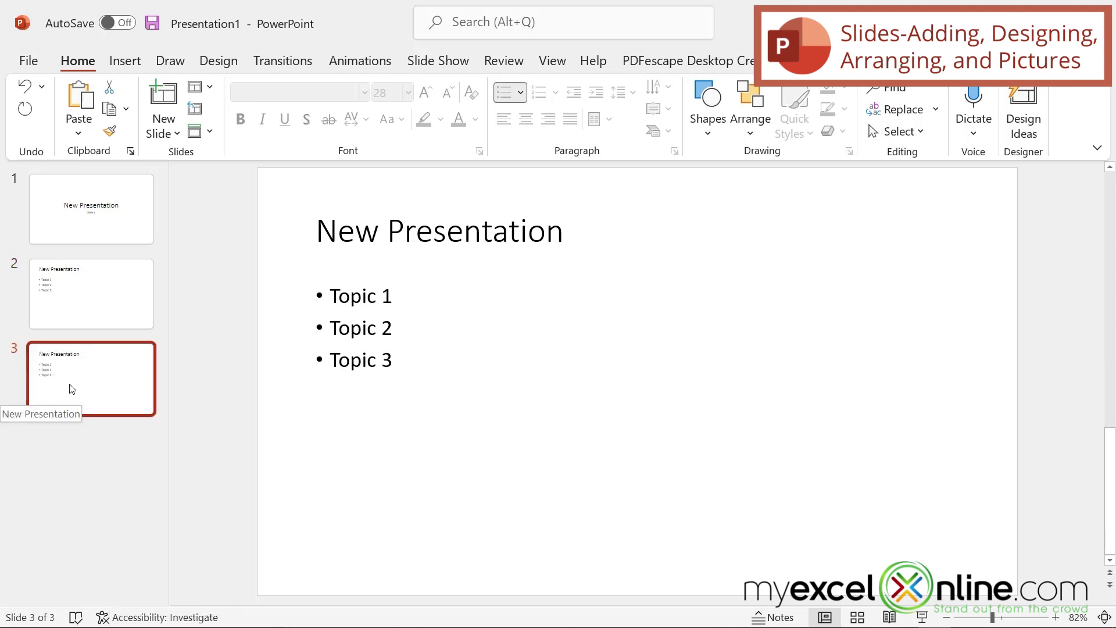
pyautogui.moveTo(71, 388); pyautogui.dragTo(189, 374)
# - Change the copied slide's bullets to Topic 4, Topic 5 and Topic 6
pyautogui.click(388, 295)
pyautogui.doubleClick(388, 295)
pyautogui.write('4')
pyautogui.doubleClick(385, 328)
pyautogui.write('5')
pyautogui.doubleClick(386, 360)
pyautogui.write('6')
# - Try moving the Topics 4–6 slide before slide 2, then undo the reorder
pyautogui.moveTo(110, 354); pyautogui.dragTo(85, 298)
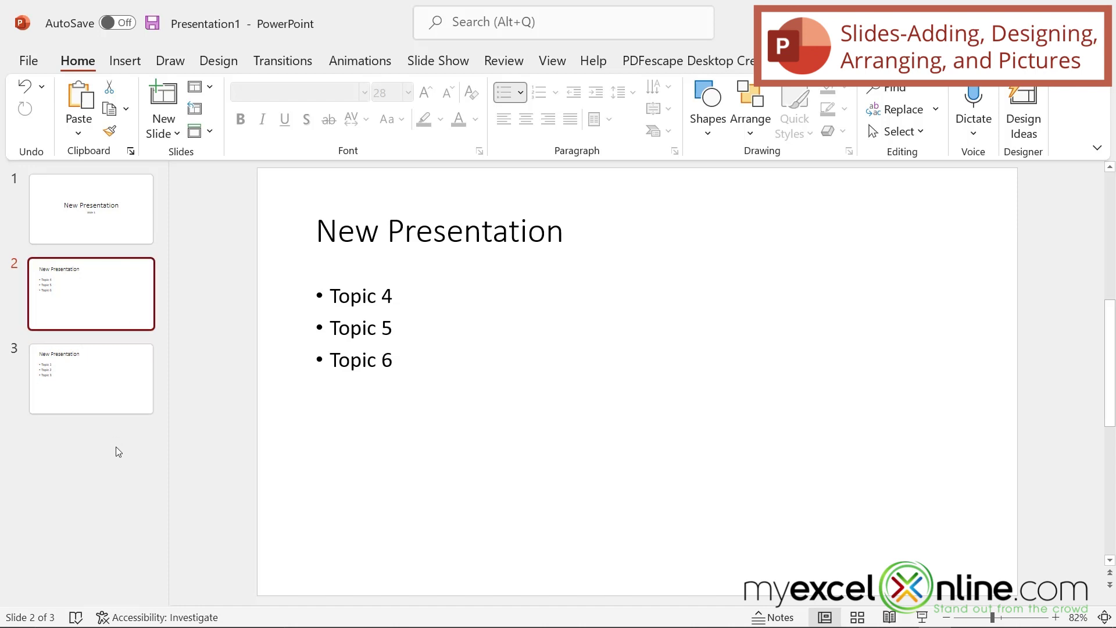
pyautogui.hotkey('ctrl', 'z')
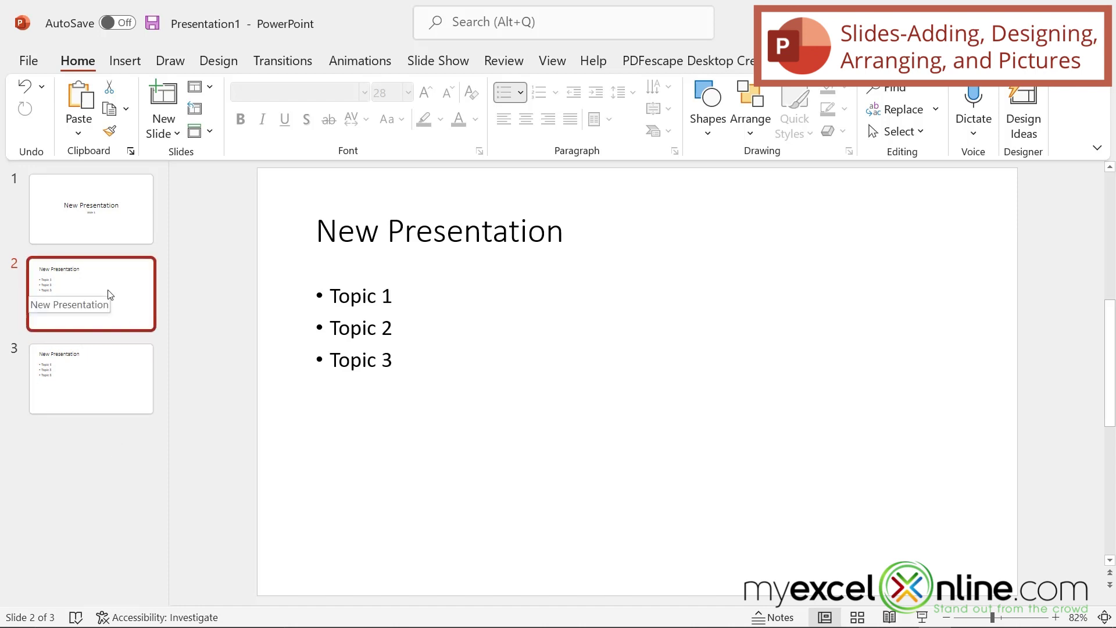
pyautogui.rightClick(110, 294)
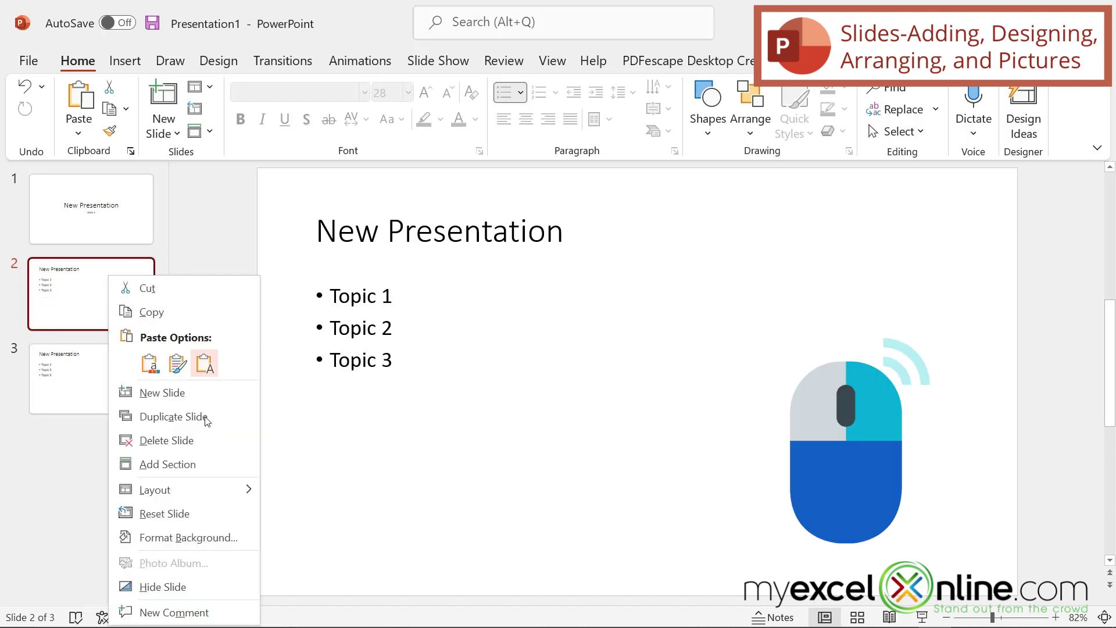
# - Reapply the Title and Content layout to slide 2 from its Layout submenu
pyautogui.moveTo(184, 499)
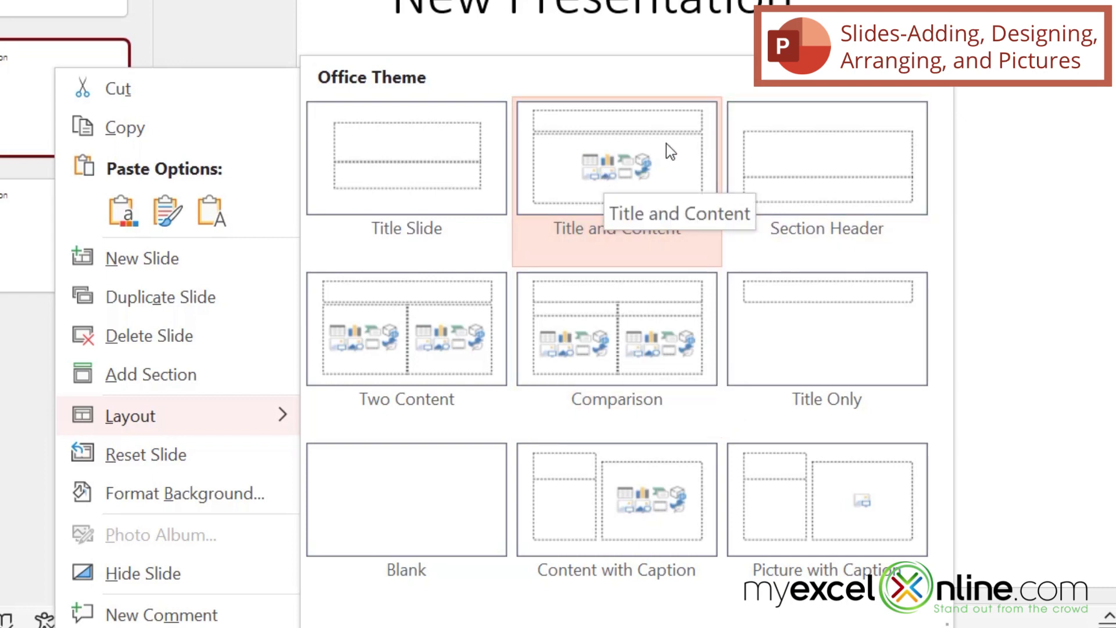
pyautogui.click(653, 176)
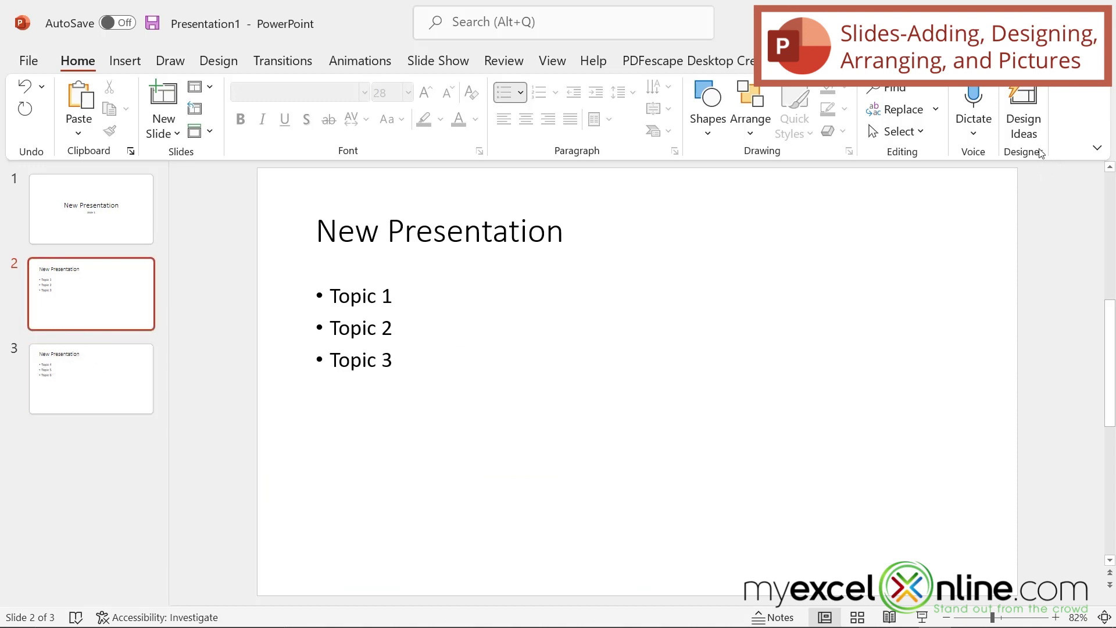
# - Apply the dark-blue stacked topic-box Designer layout to slide 2
pyautogui.click(1024, 117)
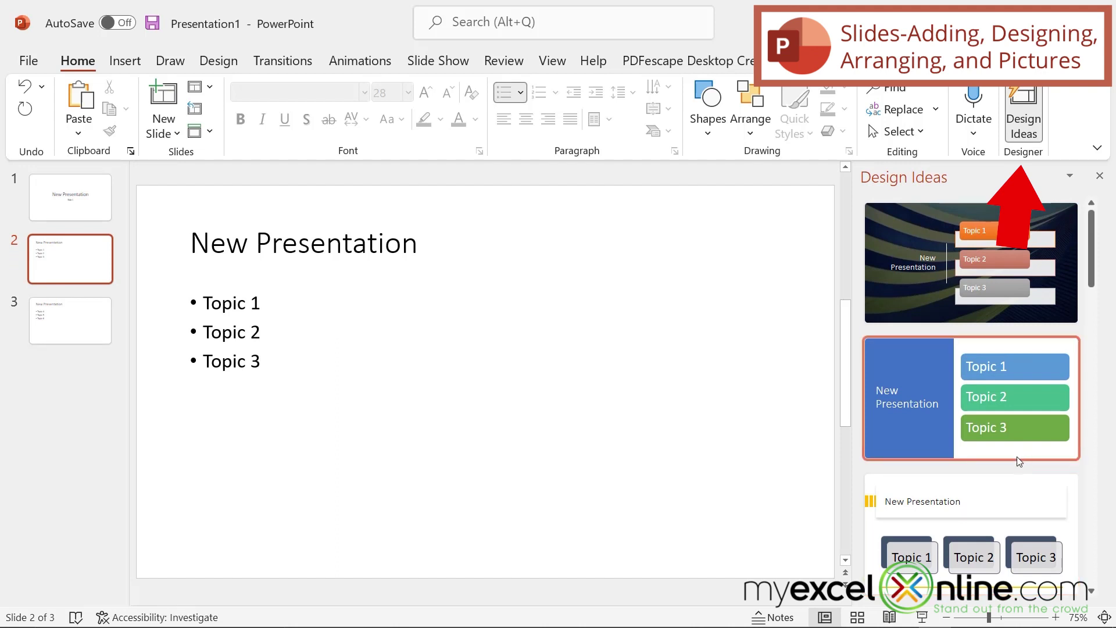
pyautogui.scroll(1, 1037, 384)
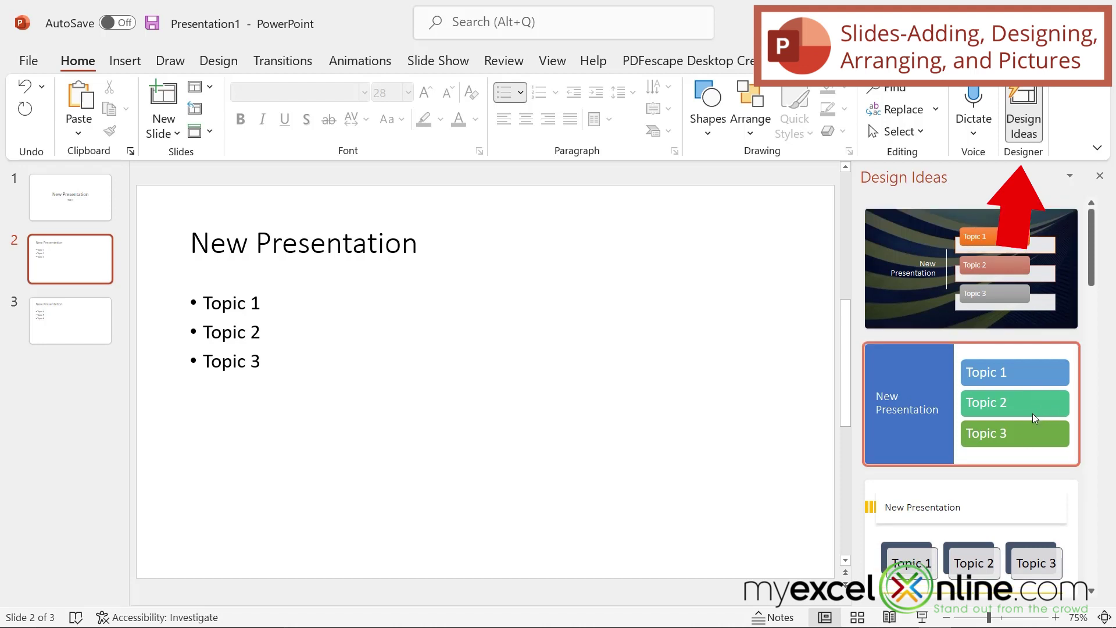
pyautogui.scroll(-2, 1028, 410)
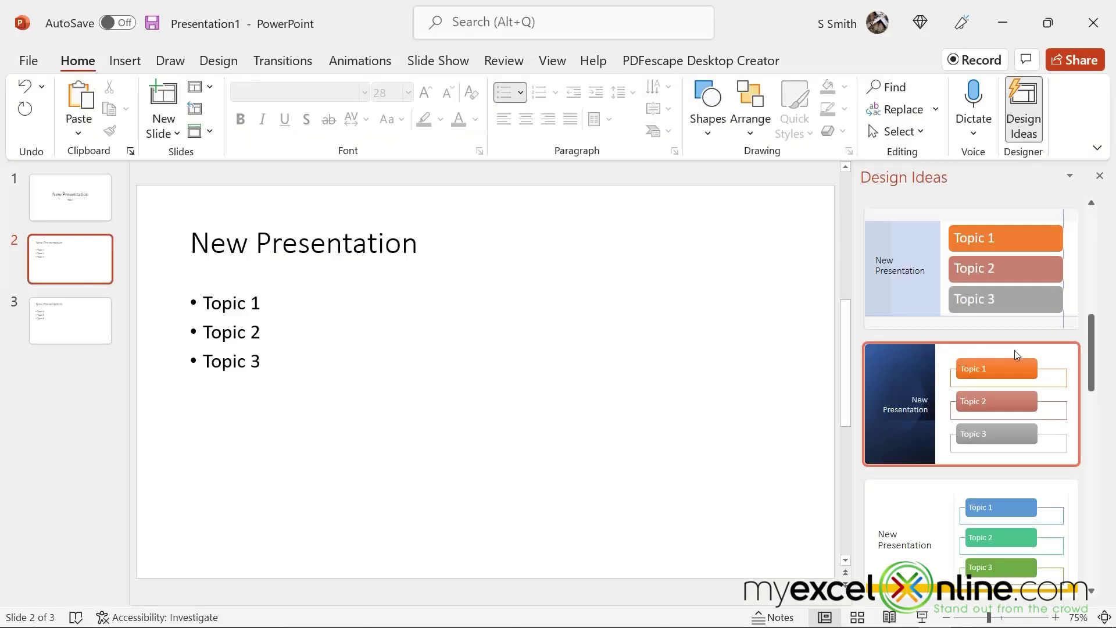
pyautogui.click(960, 395)
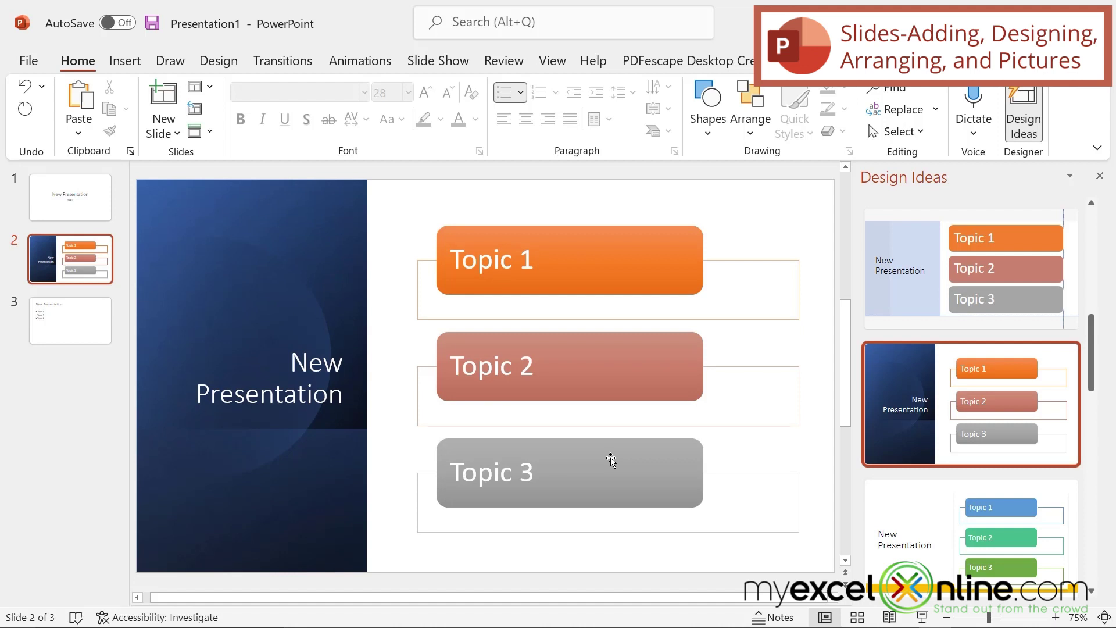
# - Give slide 3 the same topic-box layout and the title slide the blue banner layout
pyautogui.click(71, 328)
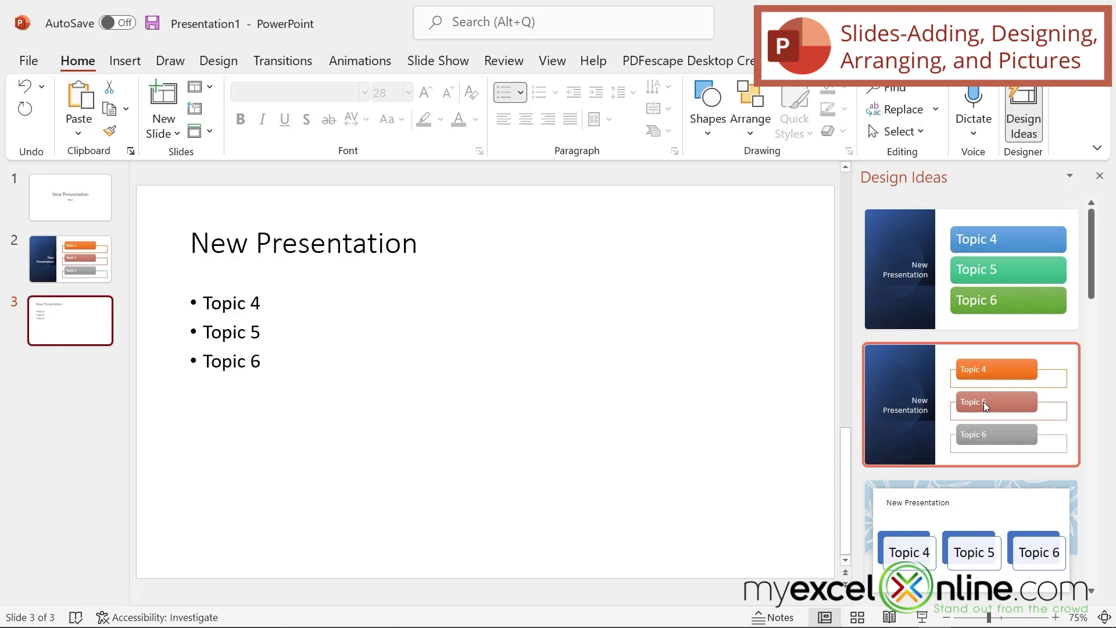
pyautogui.click(983, 402)
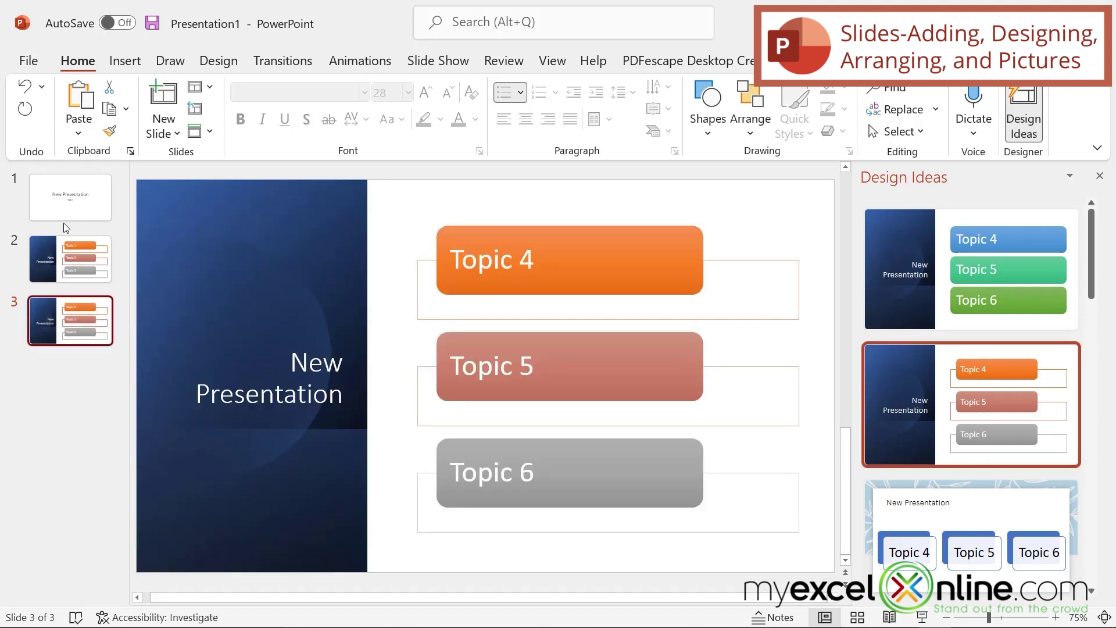
pyautogui.click(69, 198)
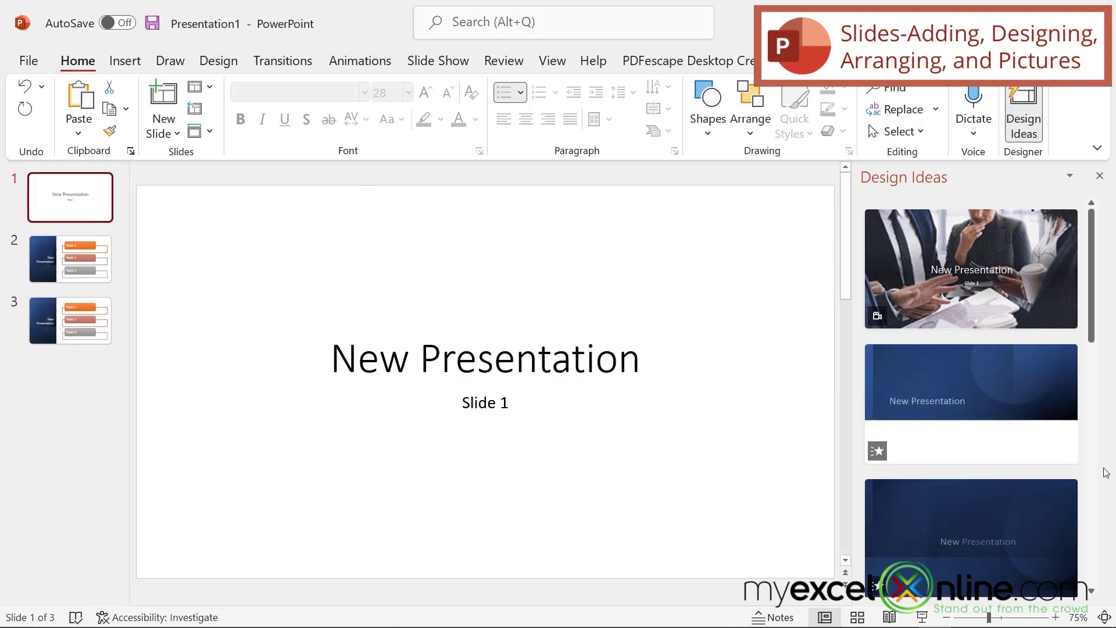
pyautogui.click(1004, 392)
pyautogui.click(67, 264)
pyautogui.click(63, 329)
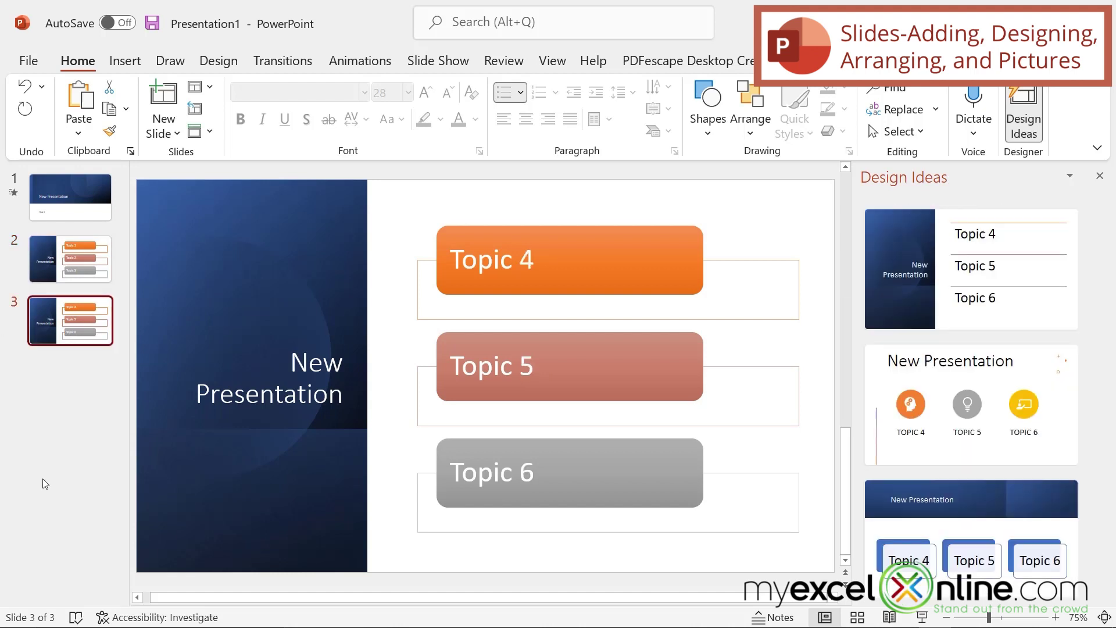
# - Duplicate slide 3 as slide 4 and delete the copy's Topic 4, 5 and 6 boxes
pyautogui.rightClick(71, 325)
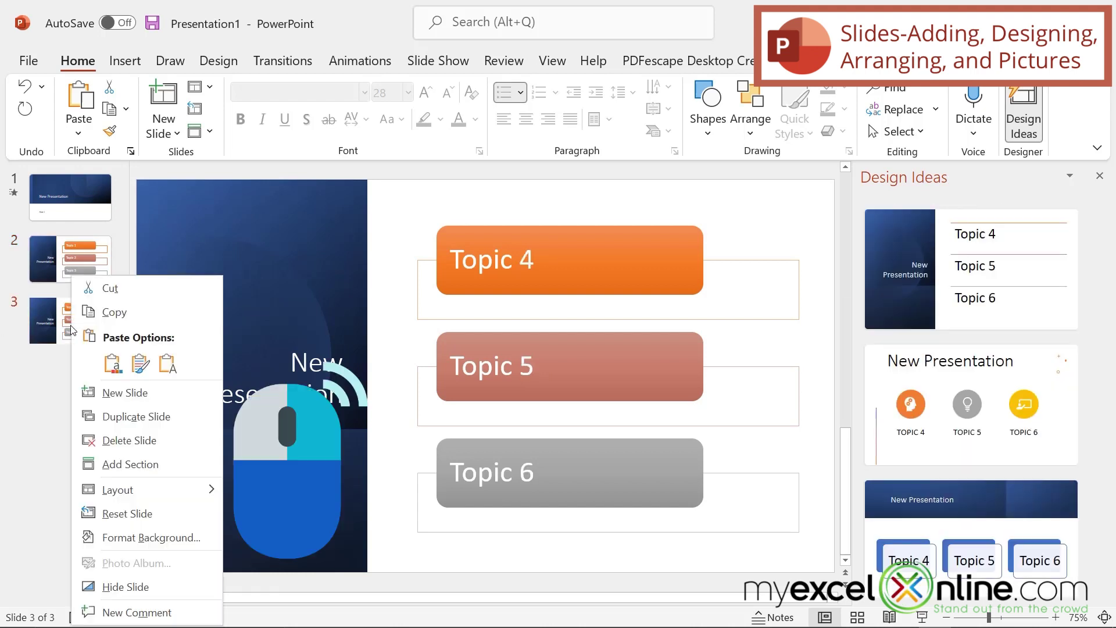
pyautogui.click(132, 417)
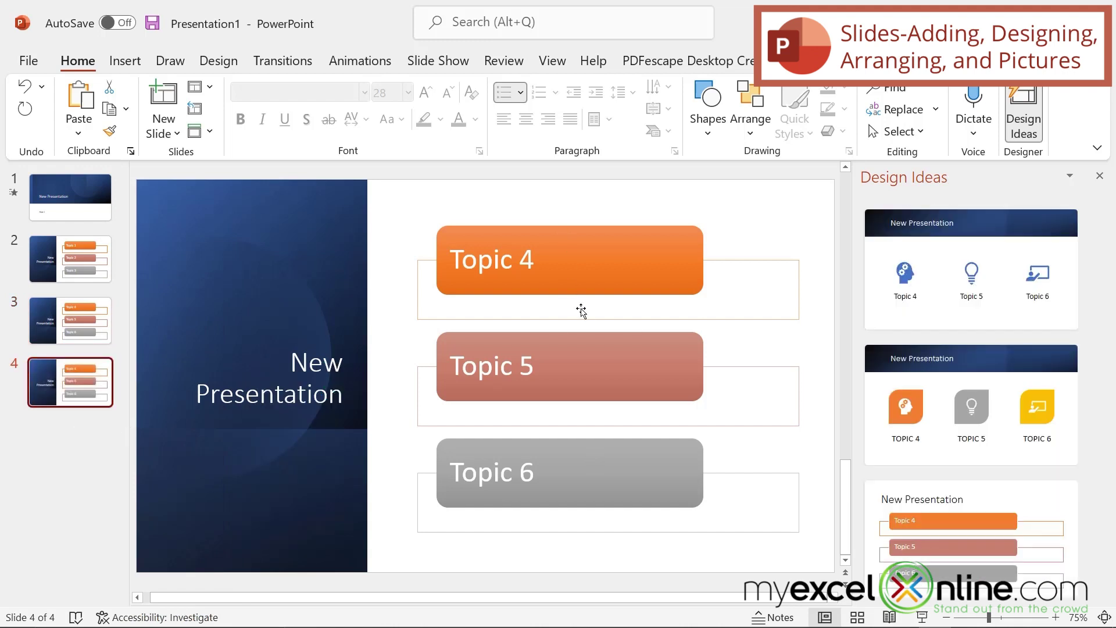
pyautogui.click(586, 265)
pyautogui.press('Delete')
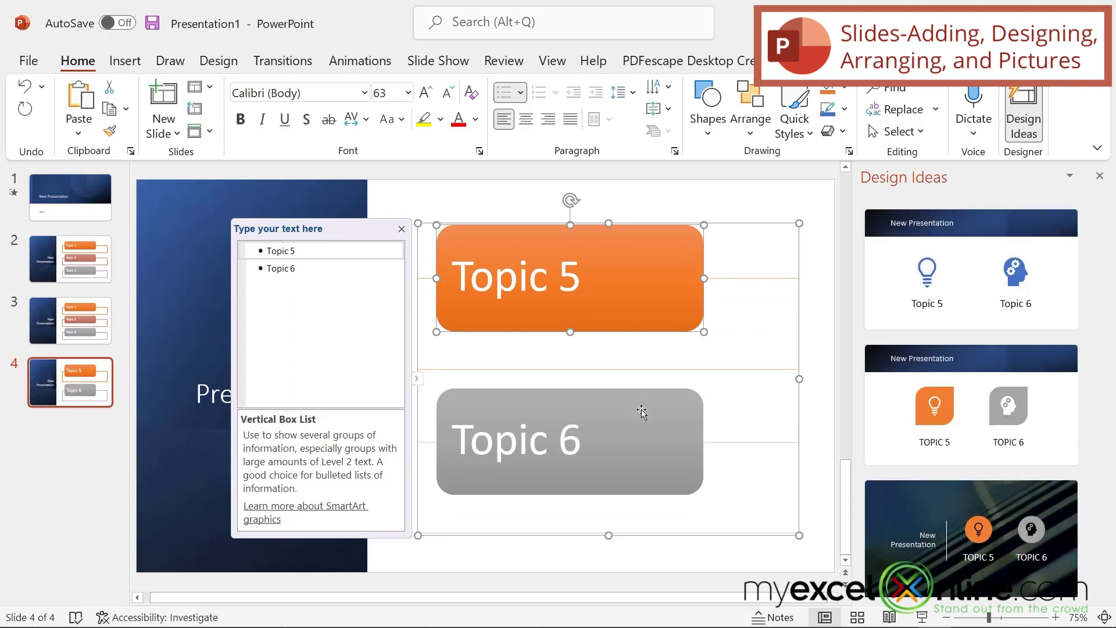
pyautogui.press('Delete')
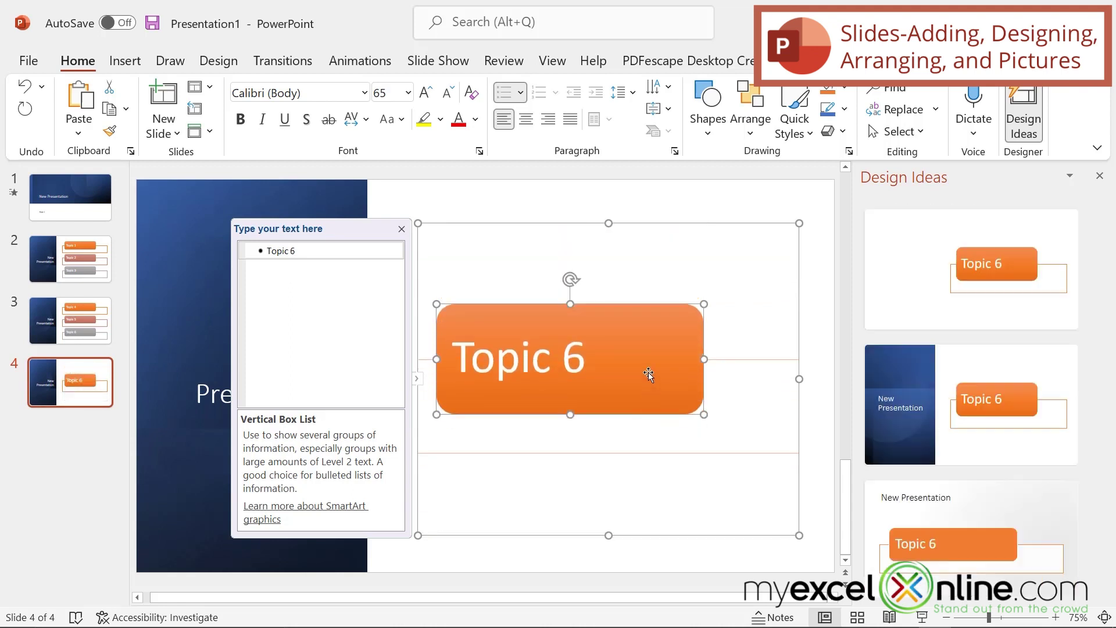
pyautogui.press('Delete')
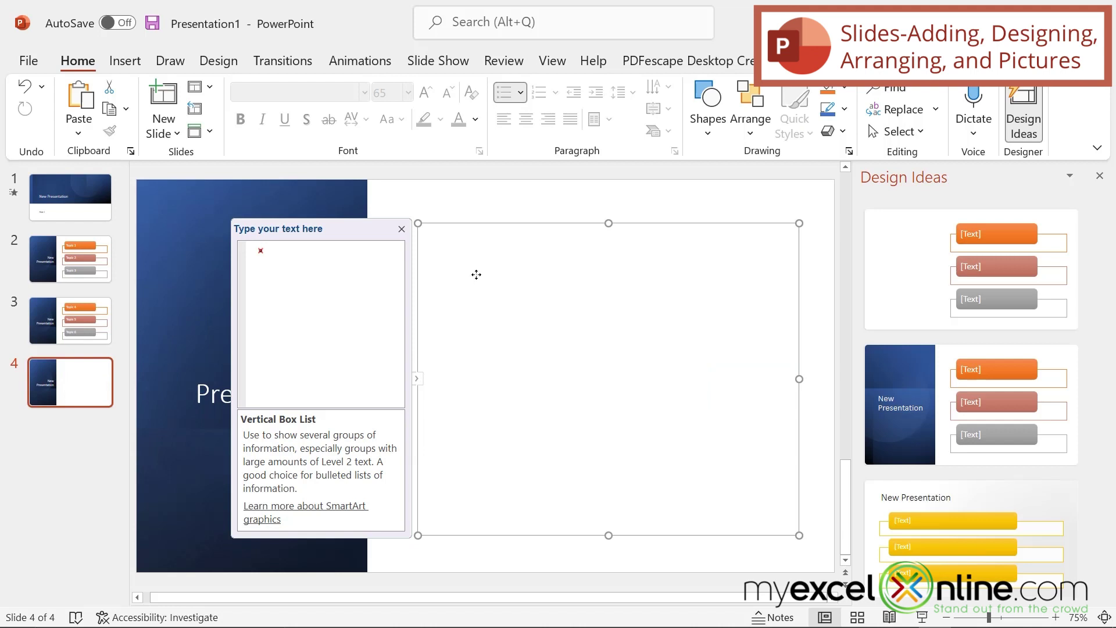
pyautogui.click(126, 61)
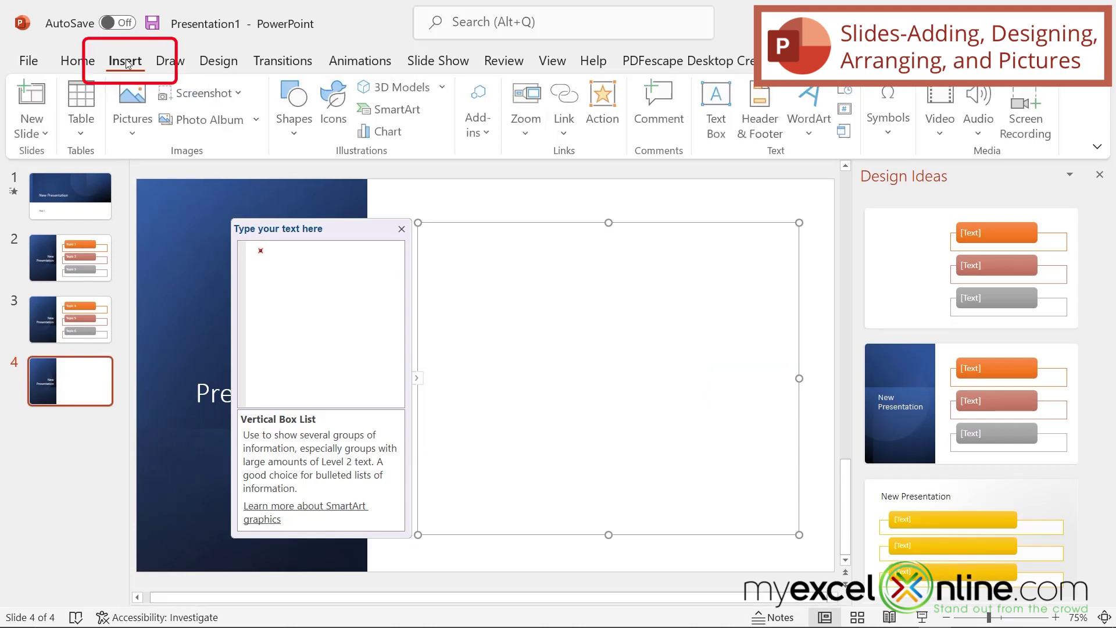
# - Insert the close-up blueberry stock photo, resized to 4.23" × 6.35", beside slide 4's title panel
pyautogui.click(132, 134)
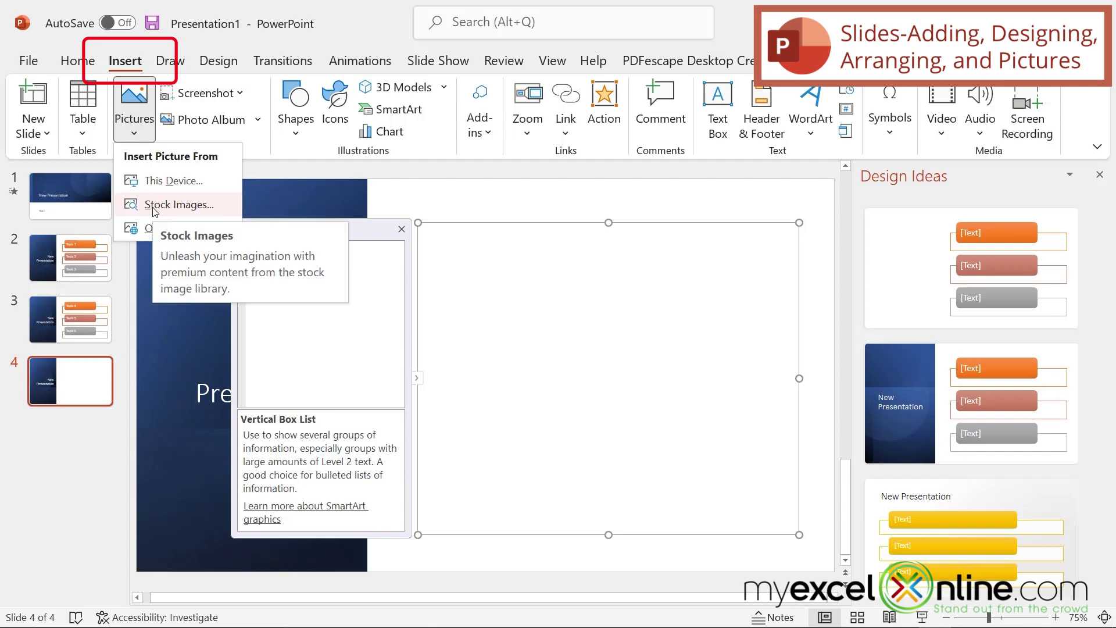
pyautogui.click(155, 205)
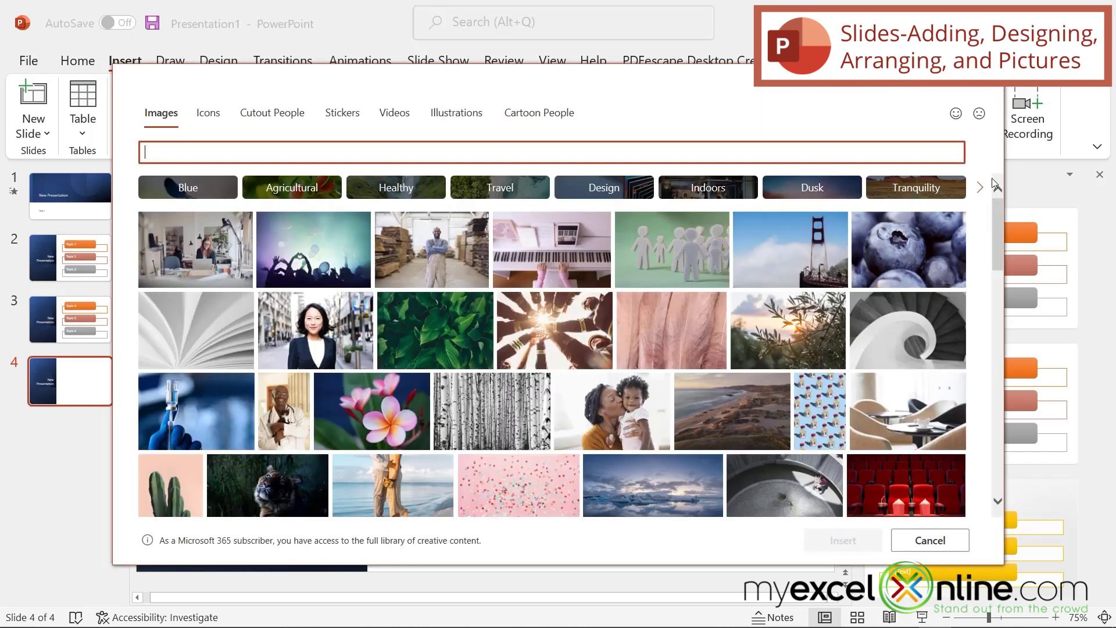
pyautogui.click(924, 254)
pyautogui.click(879, 538)
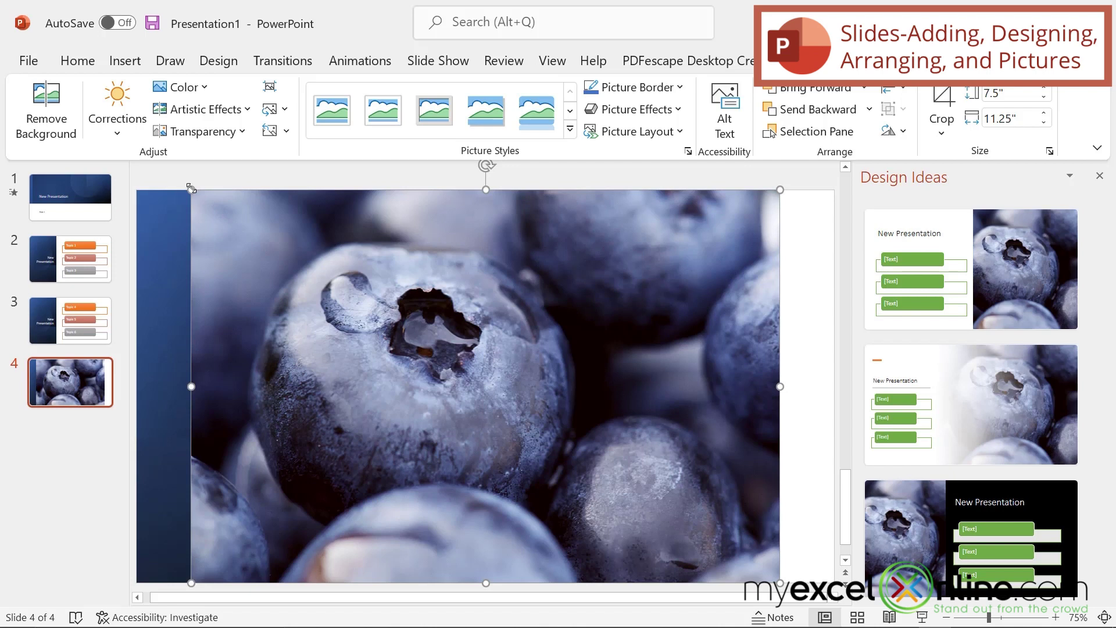
pyautogui.moveTo(191, 190); pyautogui.dragTo(469, 360)
pyautogui.moveTo(527, 409); pyautogui.dragTo(531, 320)
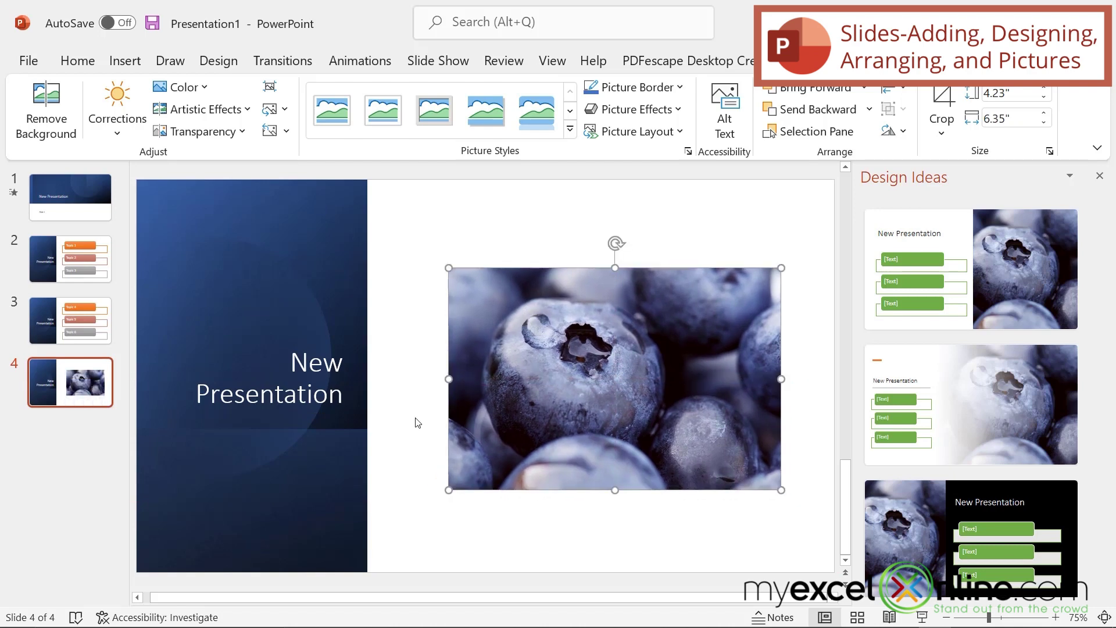
# - Apply the curved blueberry-photo Designer layout with three text boxes to slide 4
pyautogui.click(778, 208)
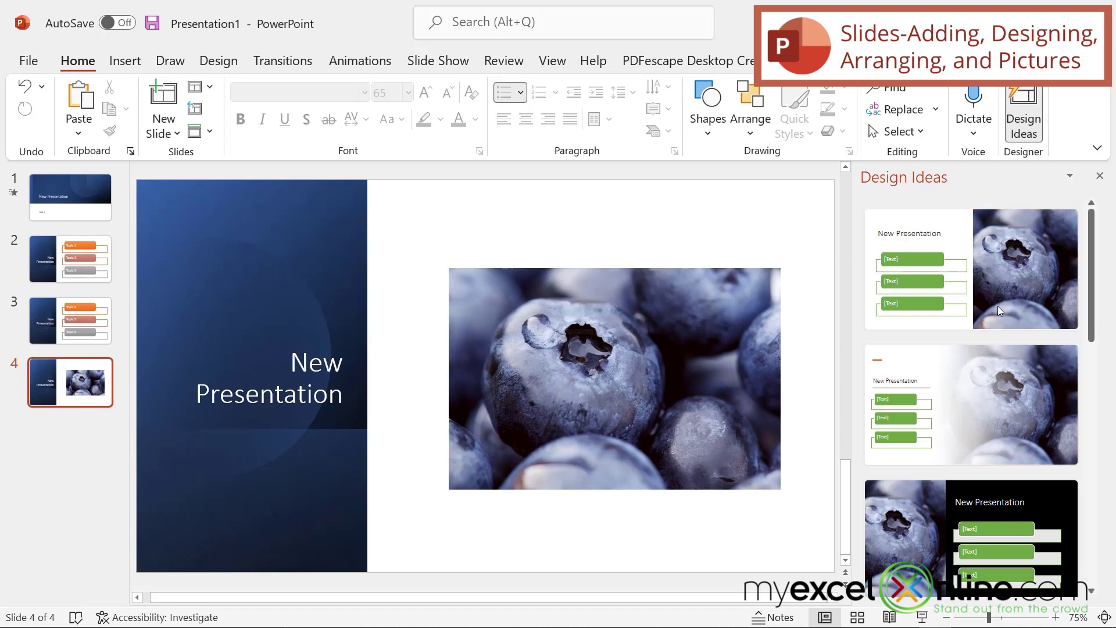
pyautogui.scroll(-5, 952, 406)
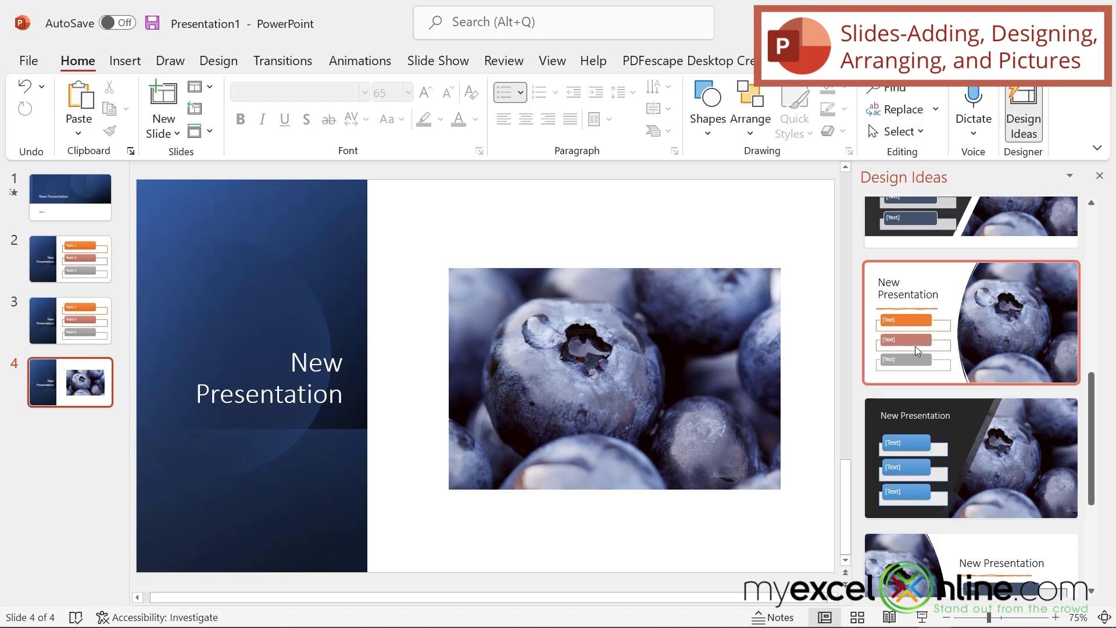
pyautogui.click(954, 288)
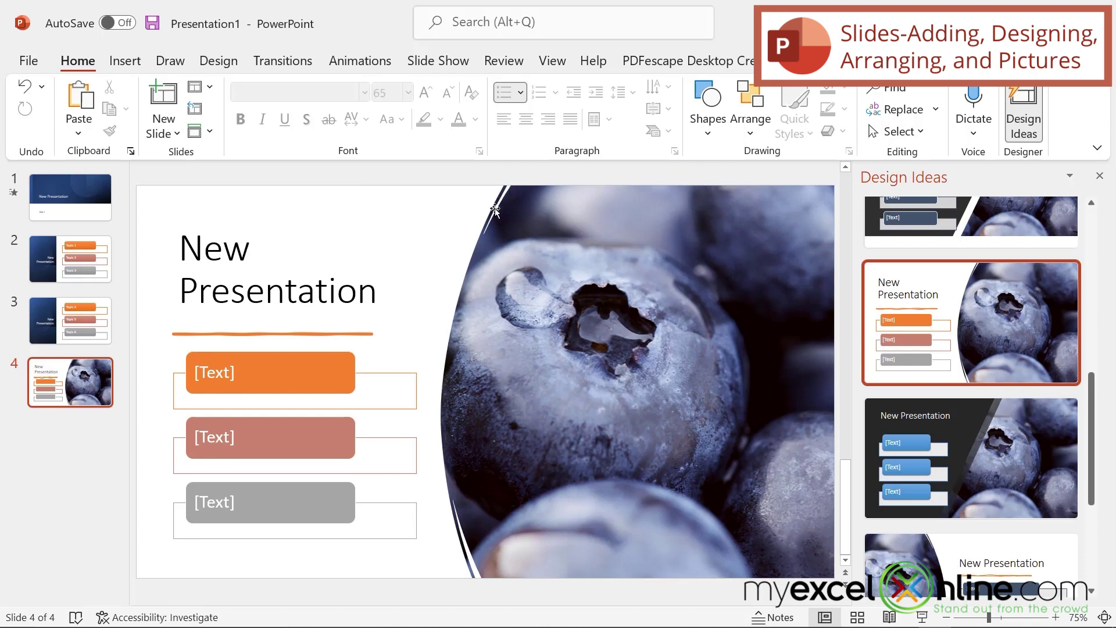
# - Fill the three boxes with 'Picking', 'Baking' and 'Freezing'
pyautogui.click(249, 372)
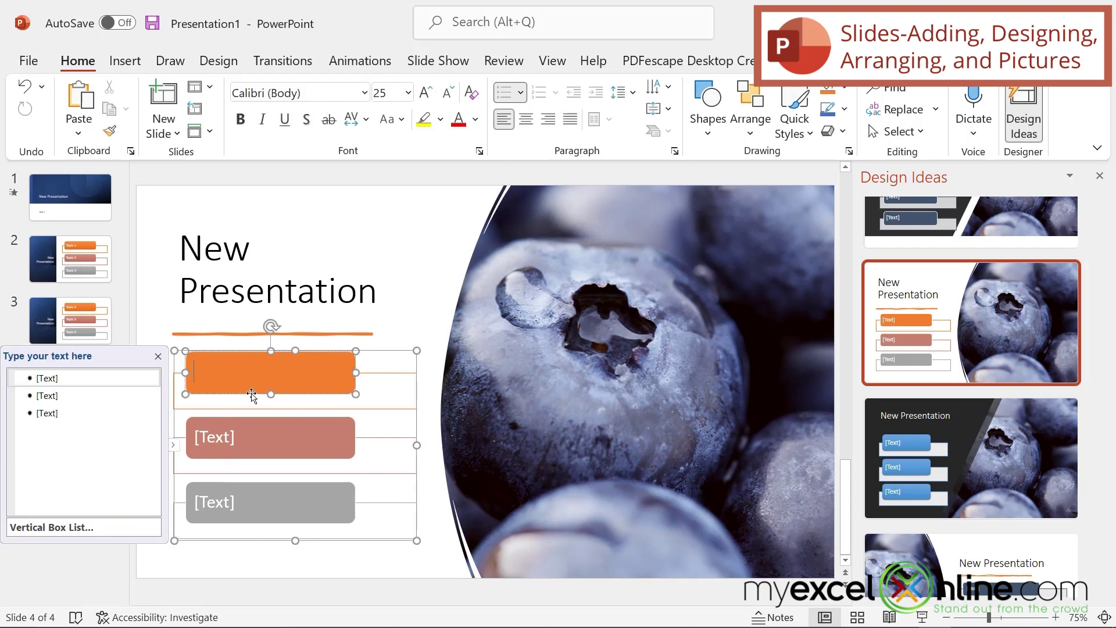
pyautogui.write('Picking')
pyautogui.click(242, 437)
pyautogui.write('Baking')
pyautogui.click(236, 507)
pyautogui.write('Freezing')
pyautogui.click(367, 244)
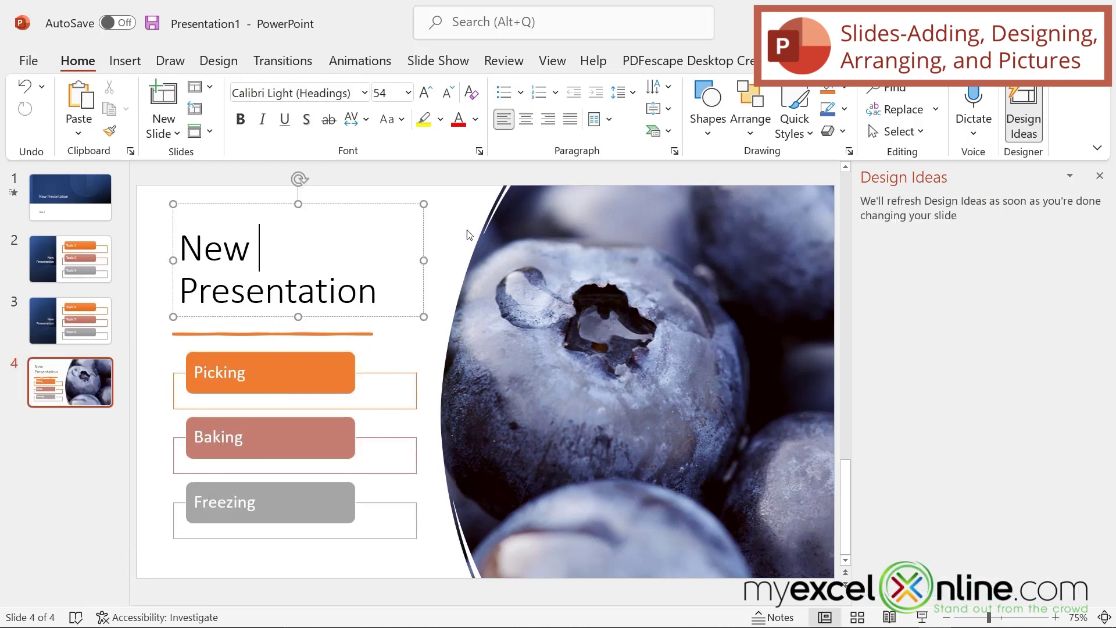